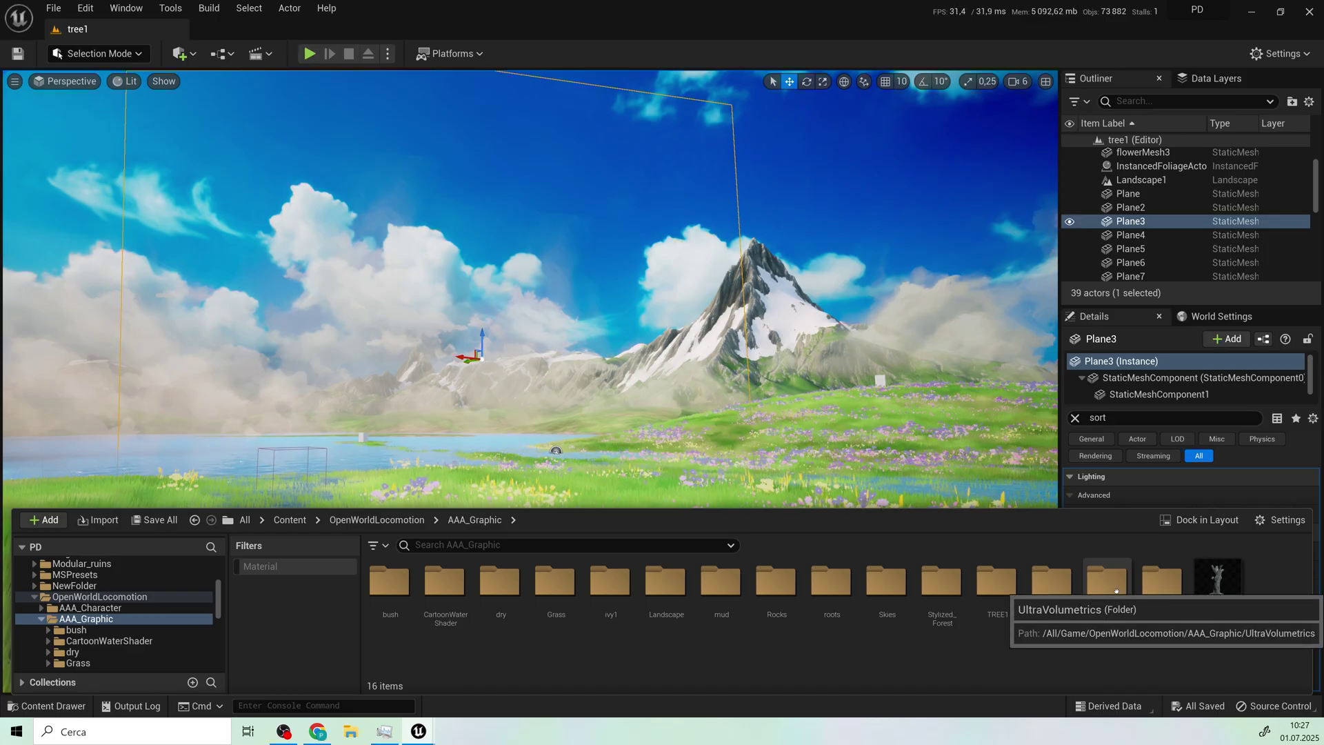
Place the BP_UltraVolumetrics blueprint from the UltraVolumetrics Blueprints folder in the meadow beside the lake.
{"action": "double_click", "coordinate": [1107, 583]}
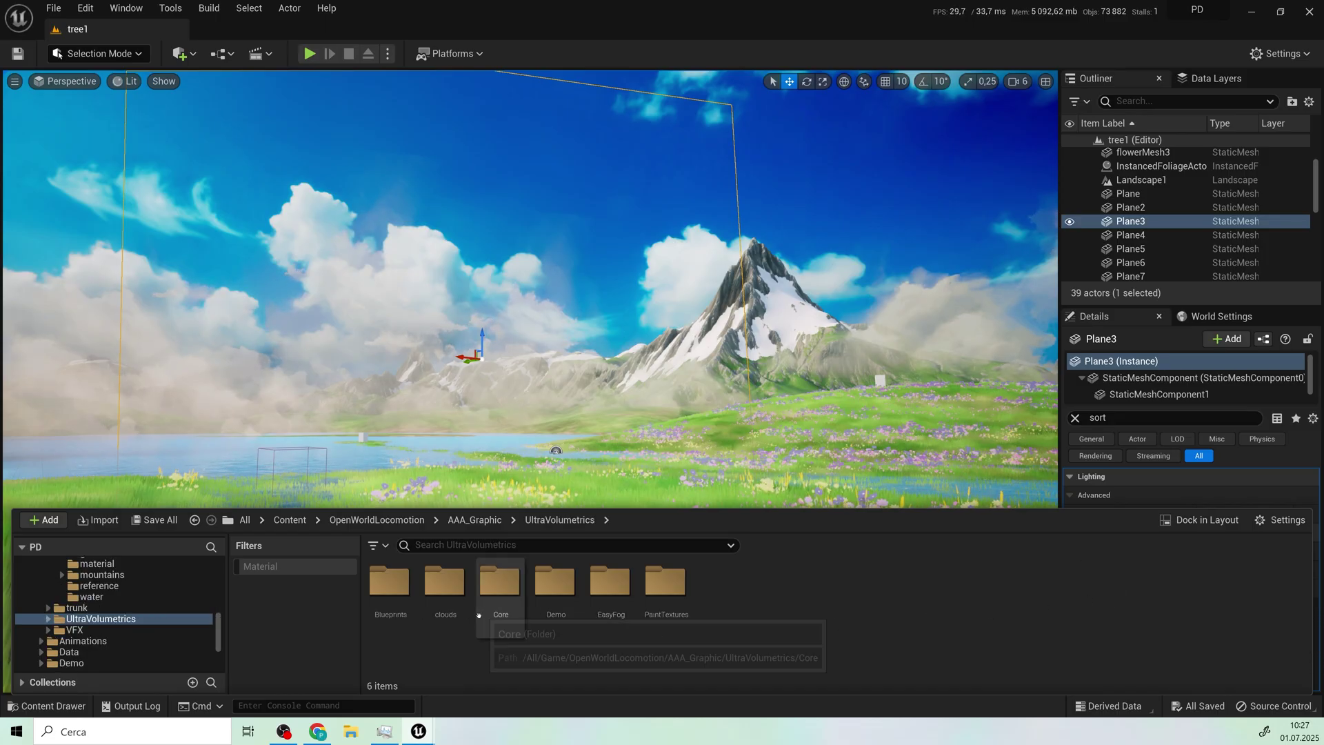
{"action": "double_click", "coordinate": [393, 586]}
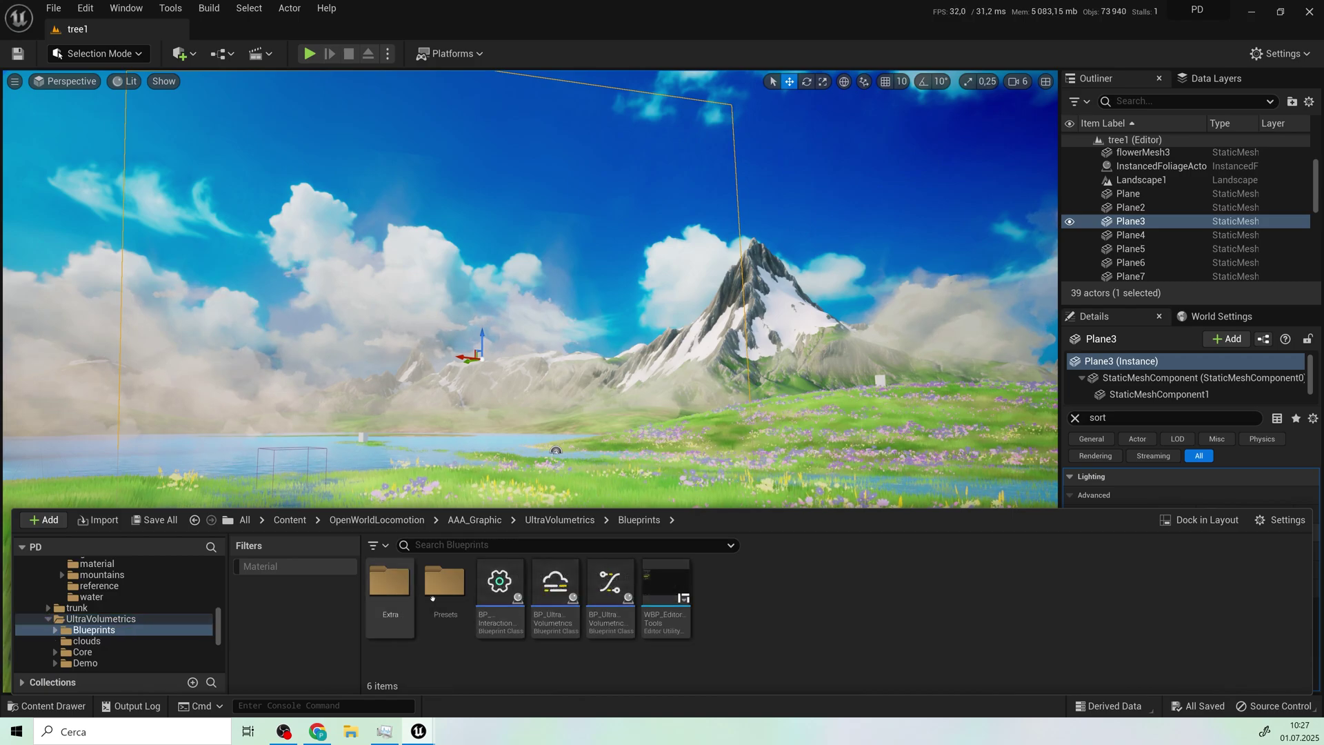
{"action": "left_click", "coordinate": [556, 587]}
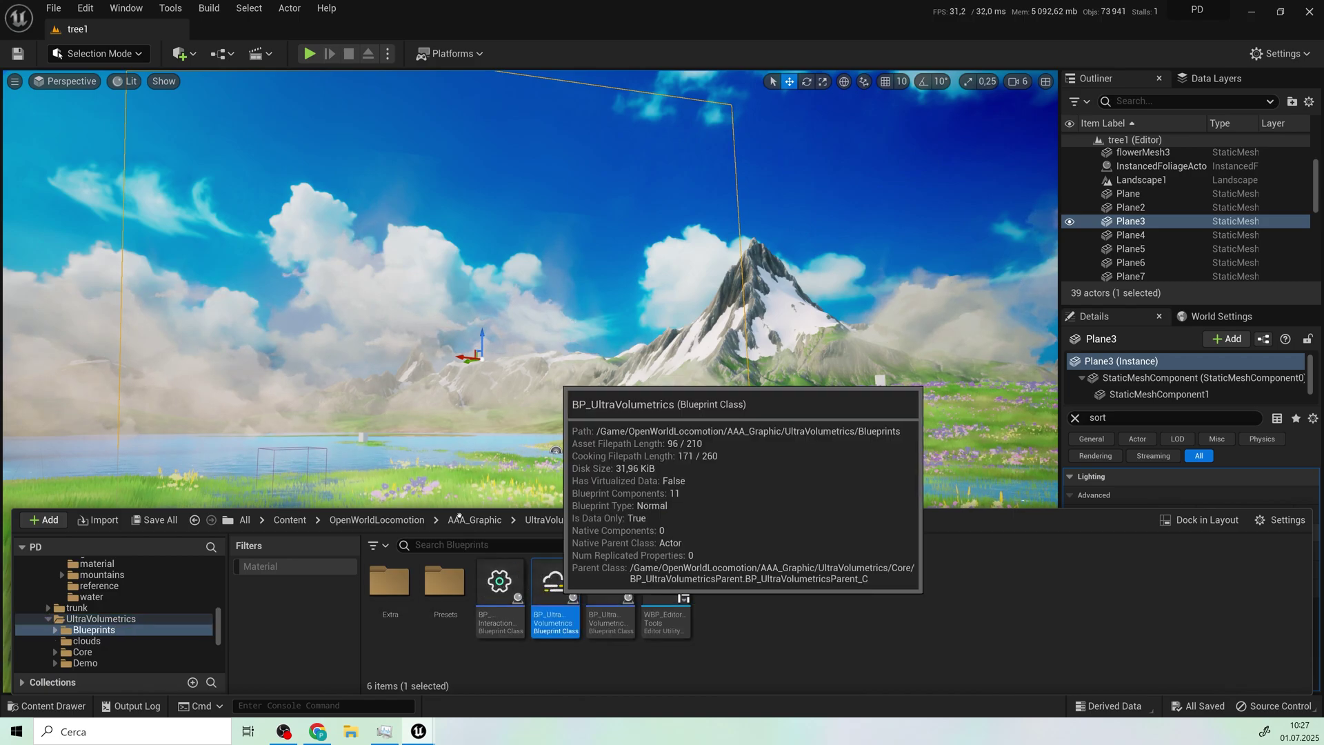
{"action": "left_click_drag", "start_coordinate": [555, 586], "coordinate": [455, 385]}
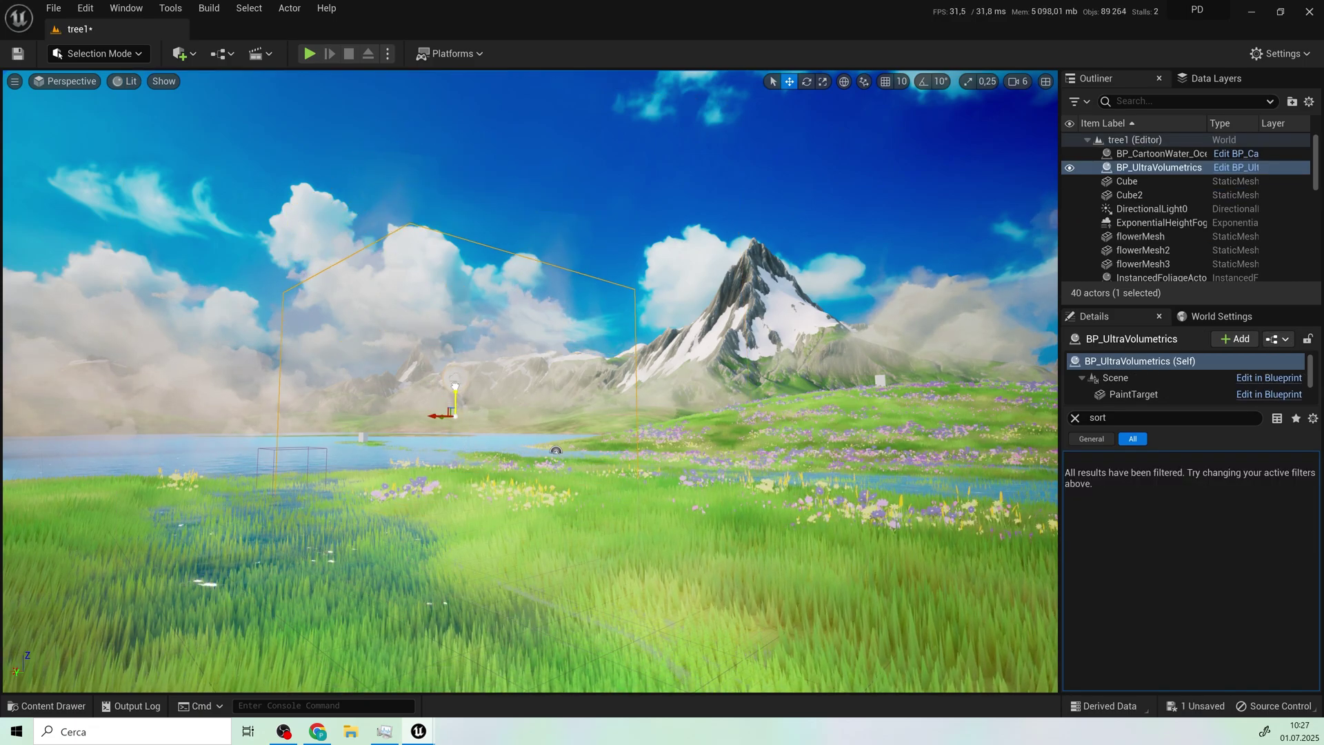
Clear the "sort" property filter and enable Volumetric Fog on the level's exponential height fog.
{"action": "left_click", "coordinate": [1076, 418]}
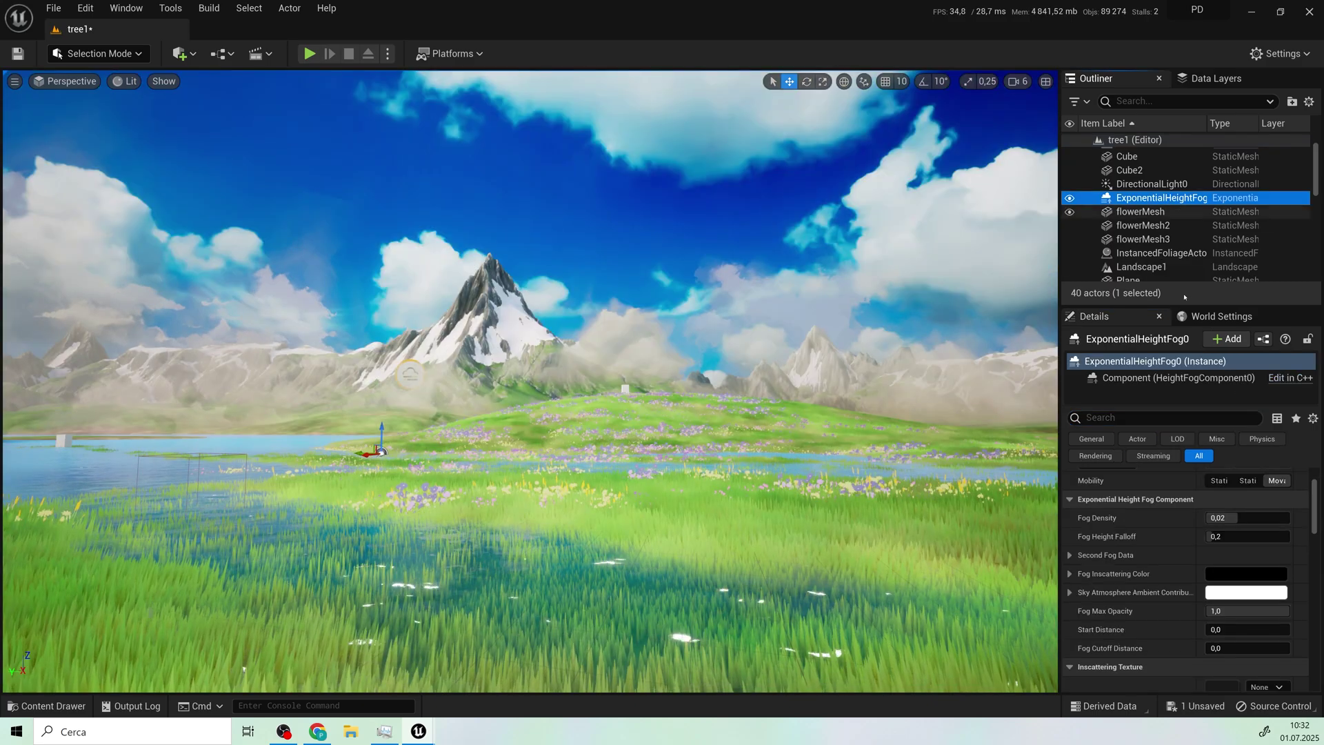
{"action": "scroll", "coordinate": [1178, 594], "scroll_direction": "down", "scroll_amount": 10}
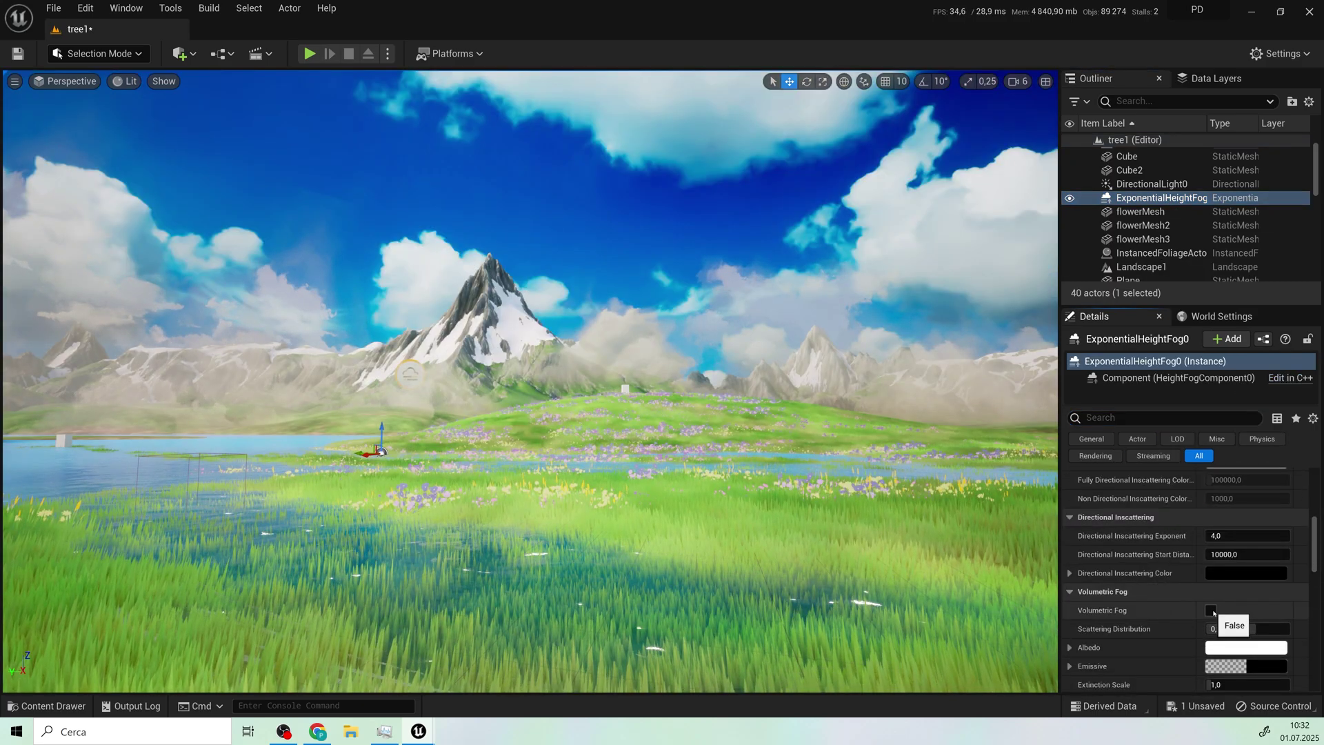
{"action": "left_click", "coordinate": [1211, 610]}
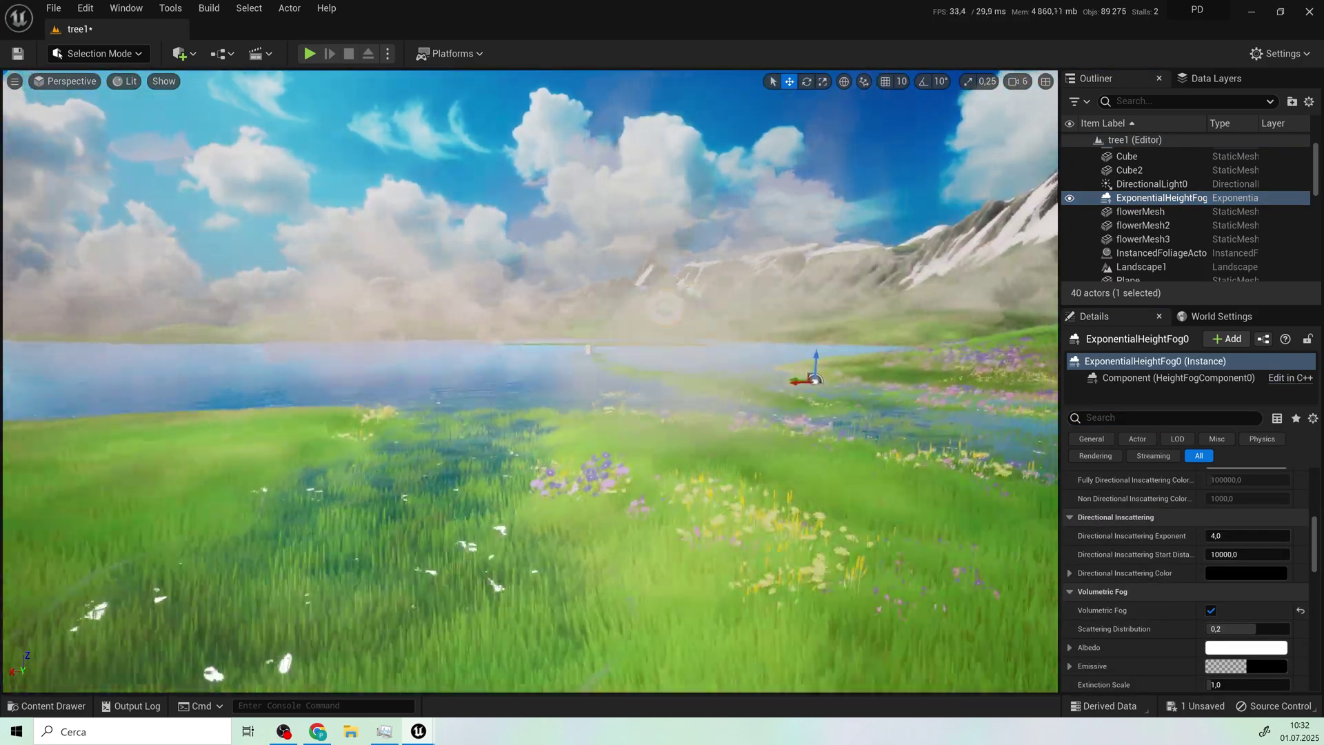
Select the BP_UltraVolumetrics actor in the scene and set its Quality Preset to Low.
{"action": "right_click_drag", "start_coordinate": [600, 373], "coordinate": [621, 373]}
{"action": "left_click", "coordinate": [600, 325]}
{"action": "mouse_move", "coordinate": [691, 410]}
{"action": "right_mouse_down"}
{"action": "mouse_move", "coordinate": [607, 409]}
{"action": "mouse_move", "coordinate": [691, 409]}
{"action": "right_mouse_up"}
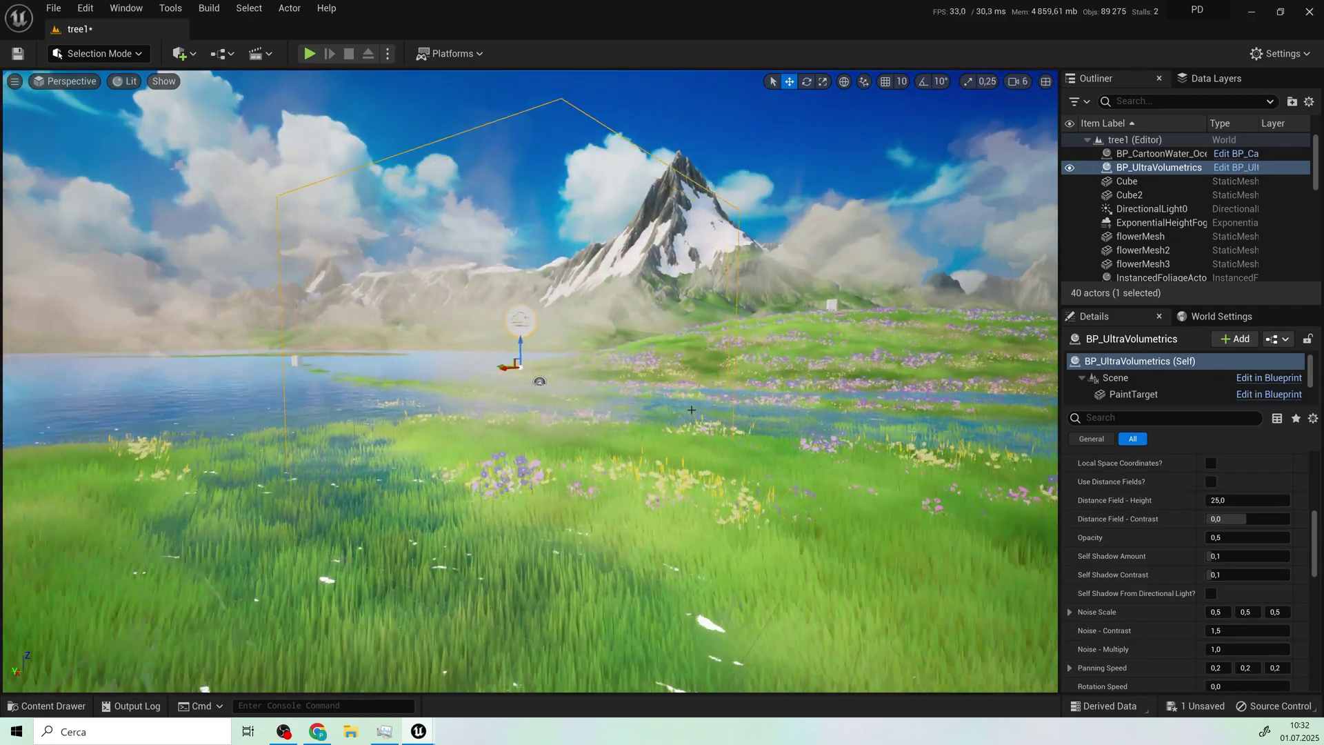
{"action": "scroll", "coordinate": [691, 410], "scroll_direction": "up", "scroll_amount": 5}
{"action": "scroll", "coordinate": [1146, 571], "scroll_direction": "up", "scroll_amount": 6}
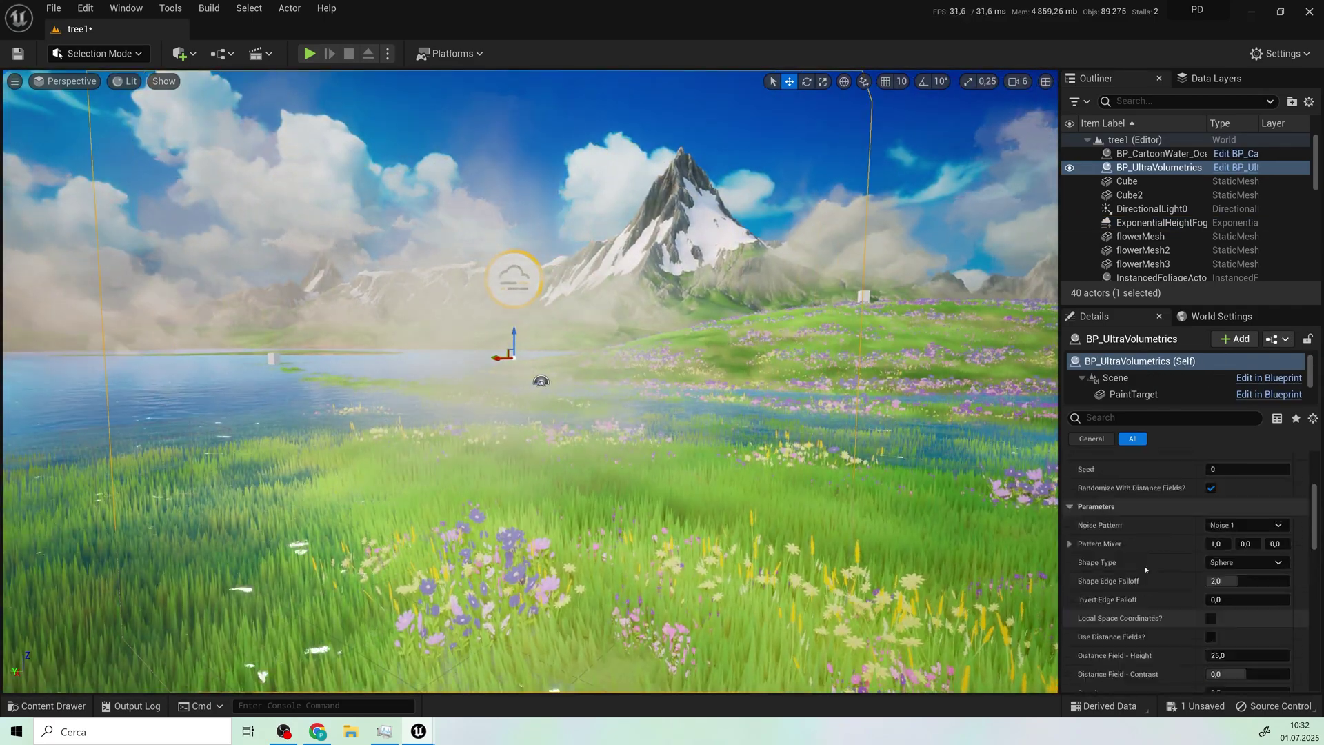
{"action": "scroll", "coordinate": [1146, 570], "scroll_direction": "up", "scroll_amount": 4}
{"action": "left_click", "coordinate": [1245, 582]}
{"action": "left_click", "coordinate": [1228, 595]}
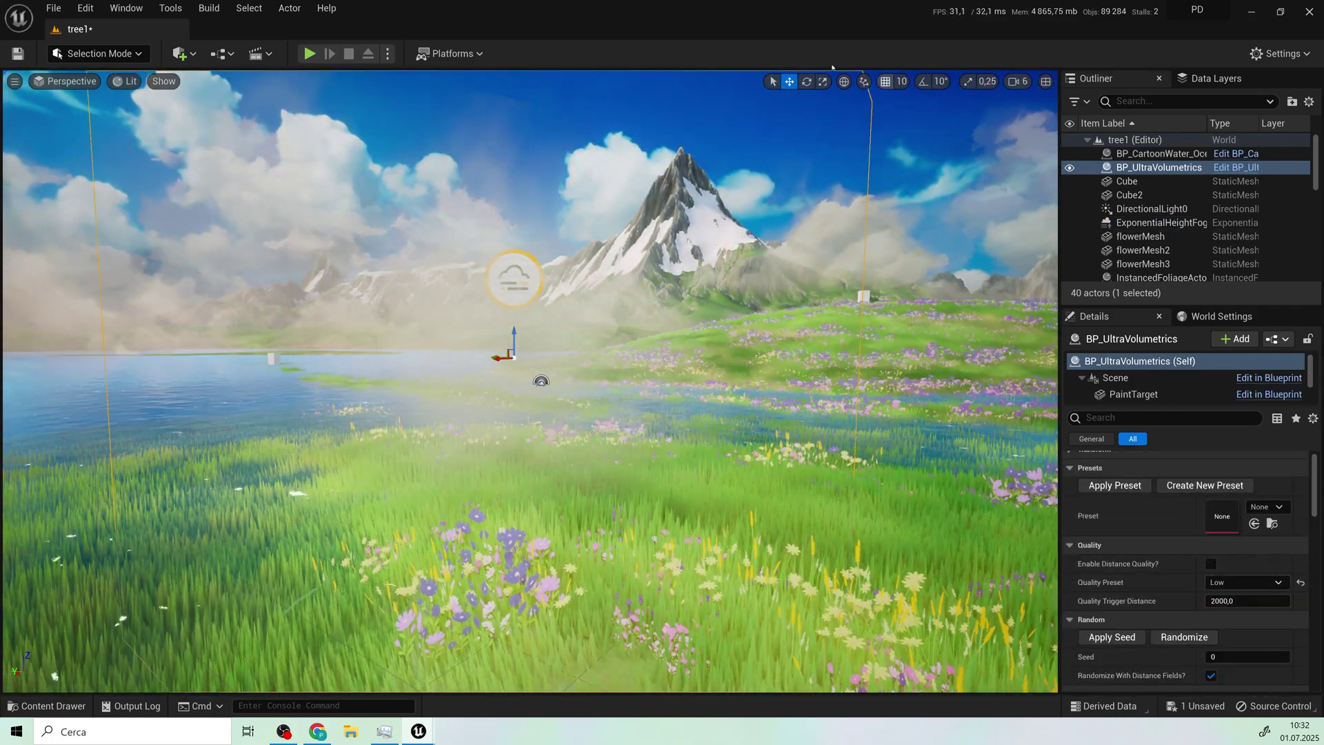
Scale the fog volume up uniformly, and widen it horizontally across the meadow.
{"action": "left_click", "coordinate": [824, 82]}
{"action": "left_click_drag", "start_coordinate": [514, 358], "coordinate": [535, 340]}
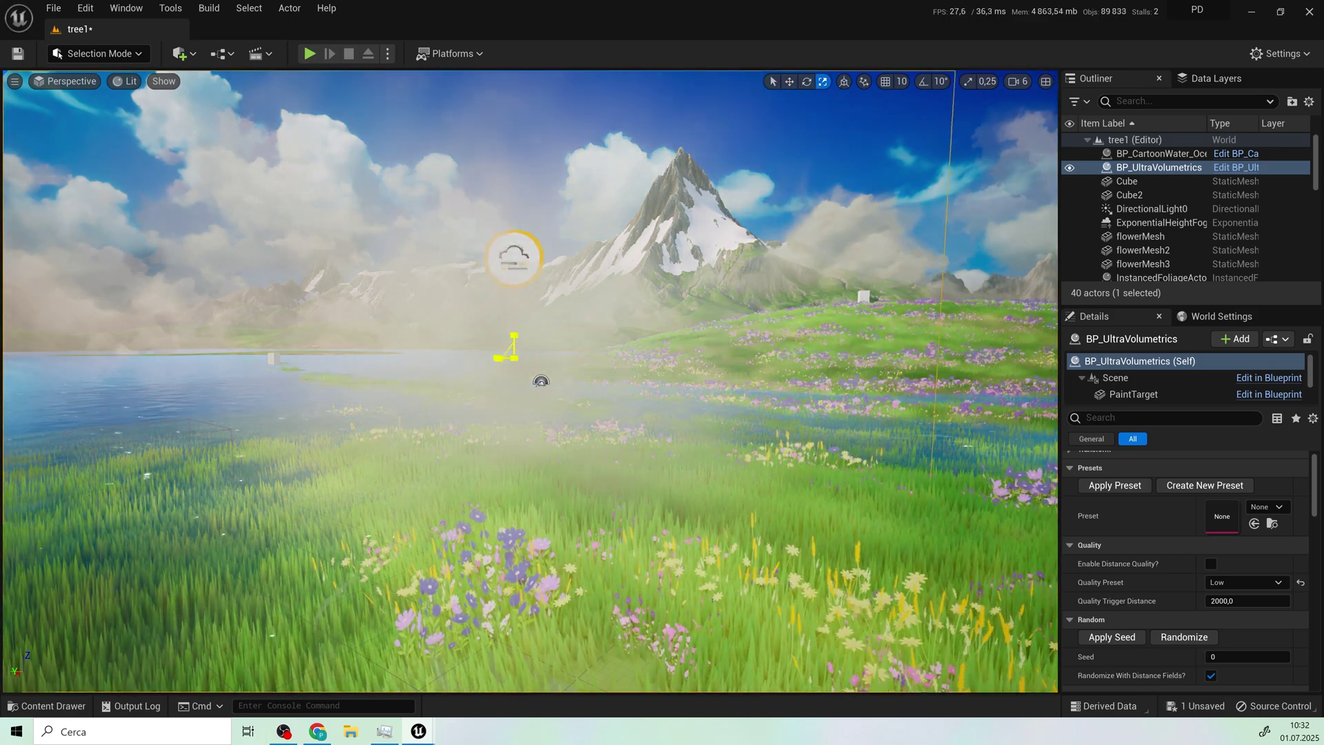
{"action": "middle_click_drag", "start_coordinate": [593, 345], "coordinate": [482, 331]}
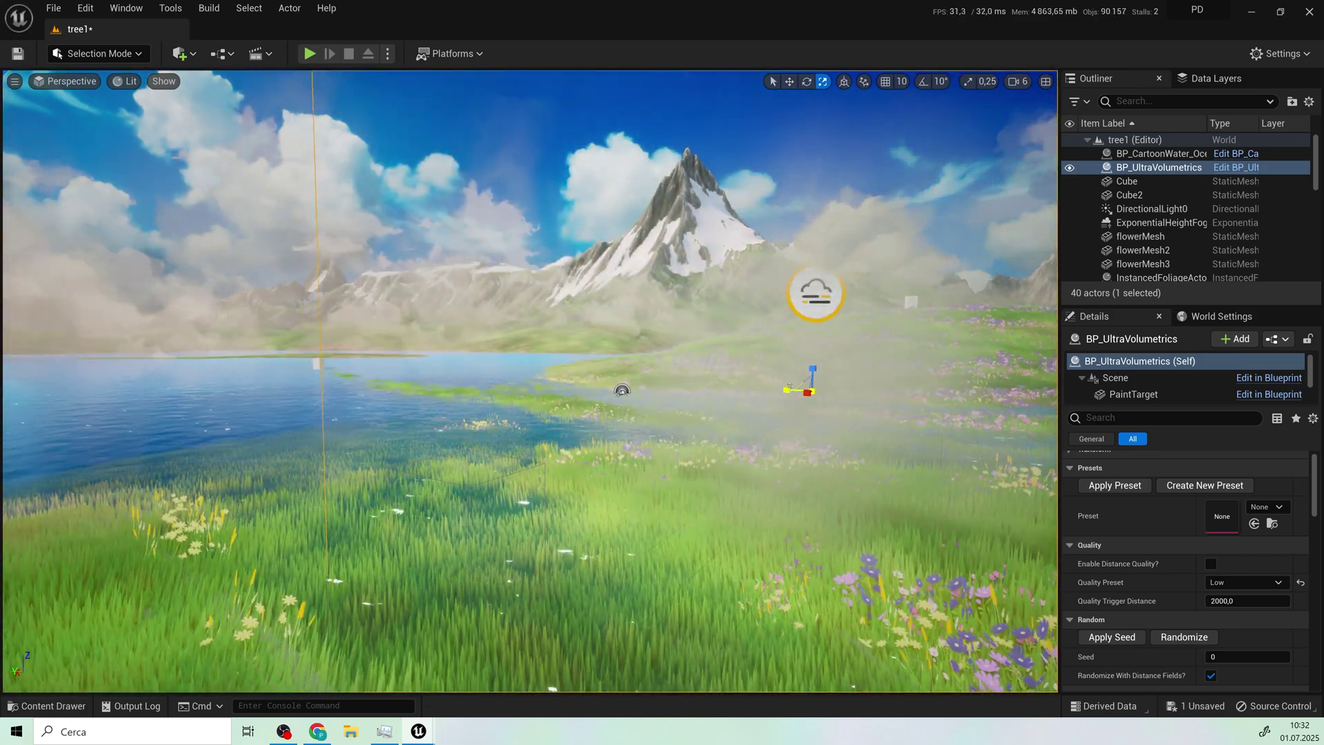
{"action": "left_click_drag", "start_coordinate": [790, 387], "coordinate": [813, 407]}
{"action": "middle_click_drag", "start_coordinate": [812, 407], "coordinate": [759, 359]}
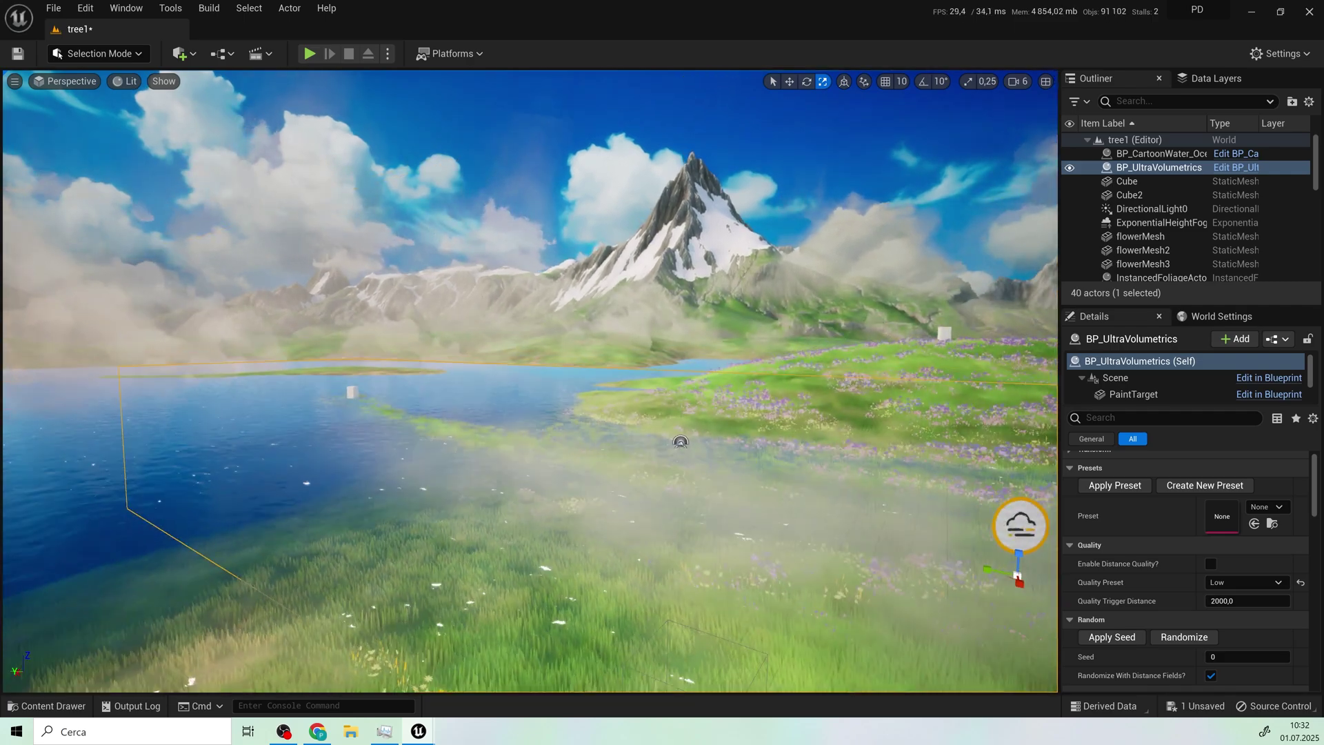
{"action": "key", "text": "s"}
{"action": "mouse_move", "coordinate": [537, 440]}
{"action": "right_mouse_down"}
{"action": "mouse_move", "coordinate": [669, 439]}
{"action": "mouse_move", "coordinate": [538, 440]}
{"action": "right_mouse_up"}
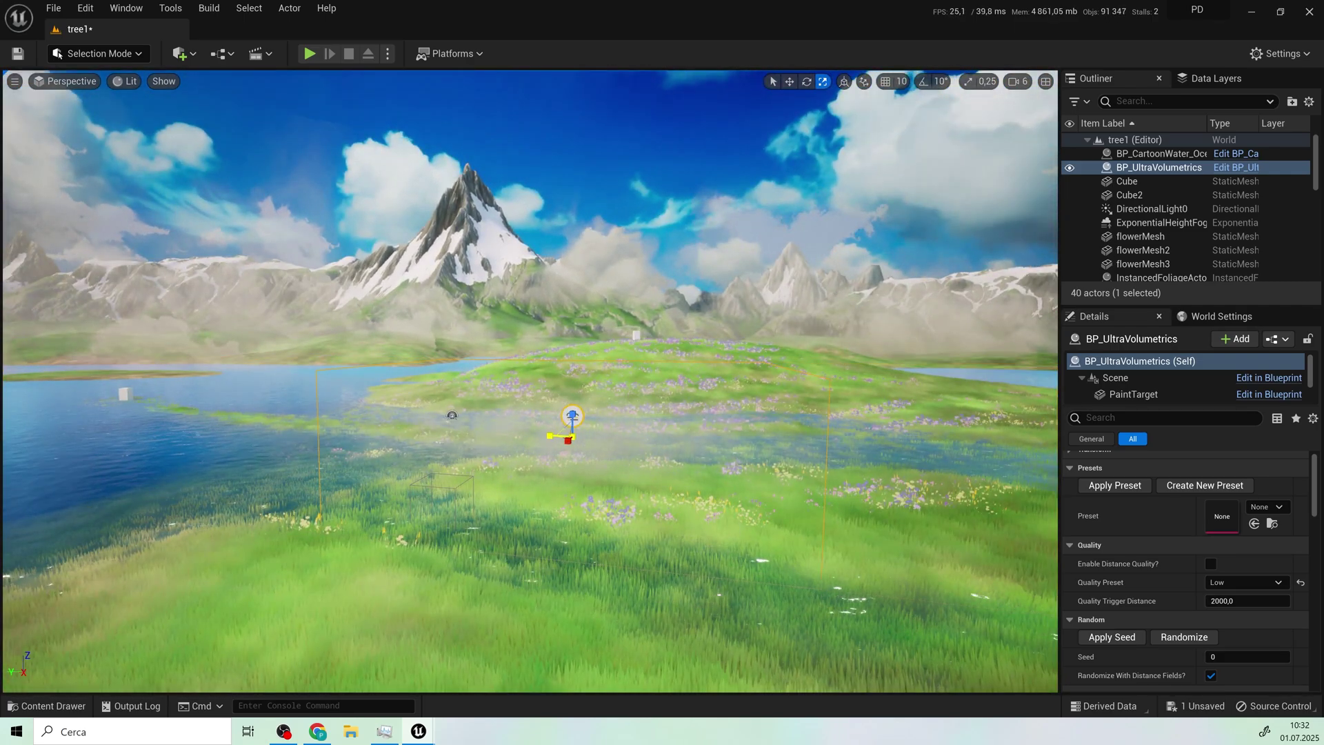
Move the fog volume from the meadow out over the lake beside the grassy shore.
{"action": "scroll", "coordinate": [1100, 600], "scroll_direction": "down", "scroll_amount": 8}
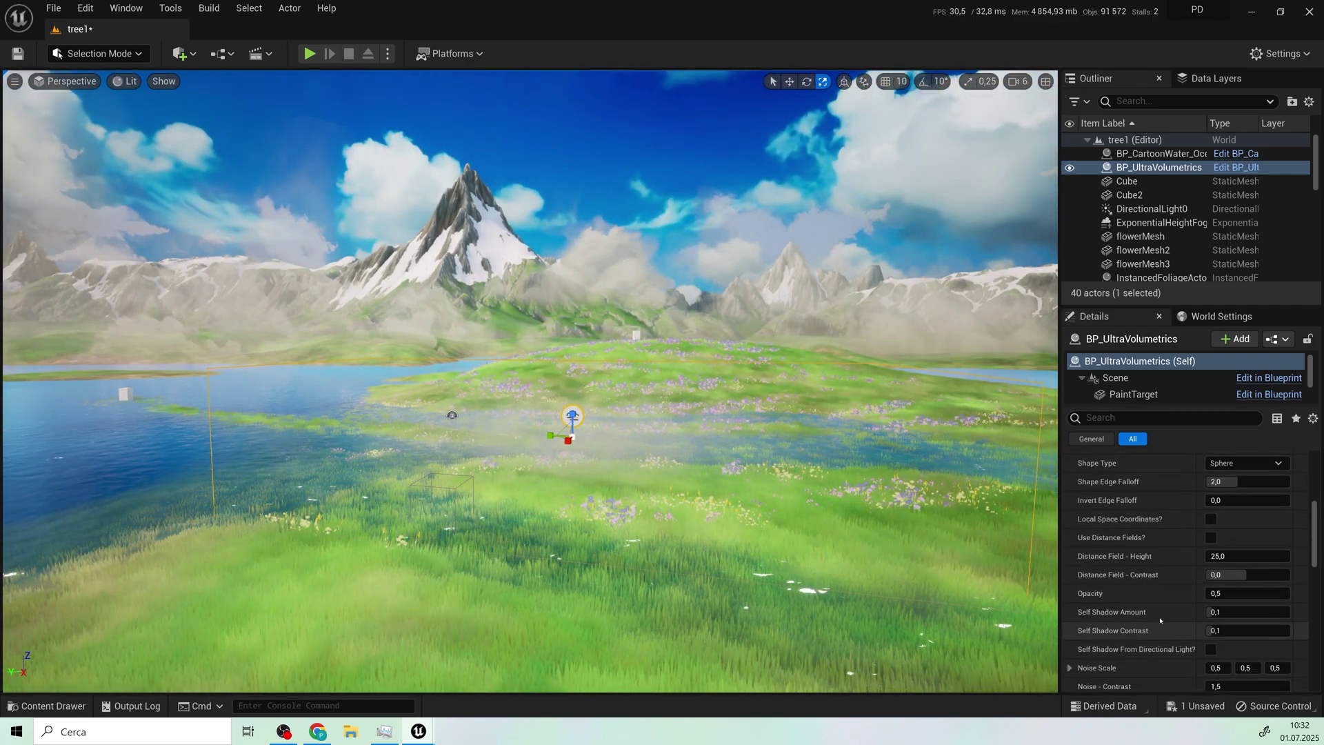
{"action": "left_click", "coordinate": [790, 81]}
{"action": "left_click_drag", "start_coordinate": [418, 418], "coordinate": [136, 374]}
{"action": "right_click_drag", "start_coordinate": [136, 374], "coordinate": [41, 380]}
{"action": "key", "text": "w"}
{"action": "right_click_drag", "start_coordinate": [535, 384], "coordinate": [541, 384]}
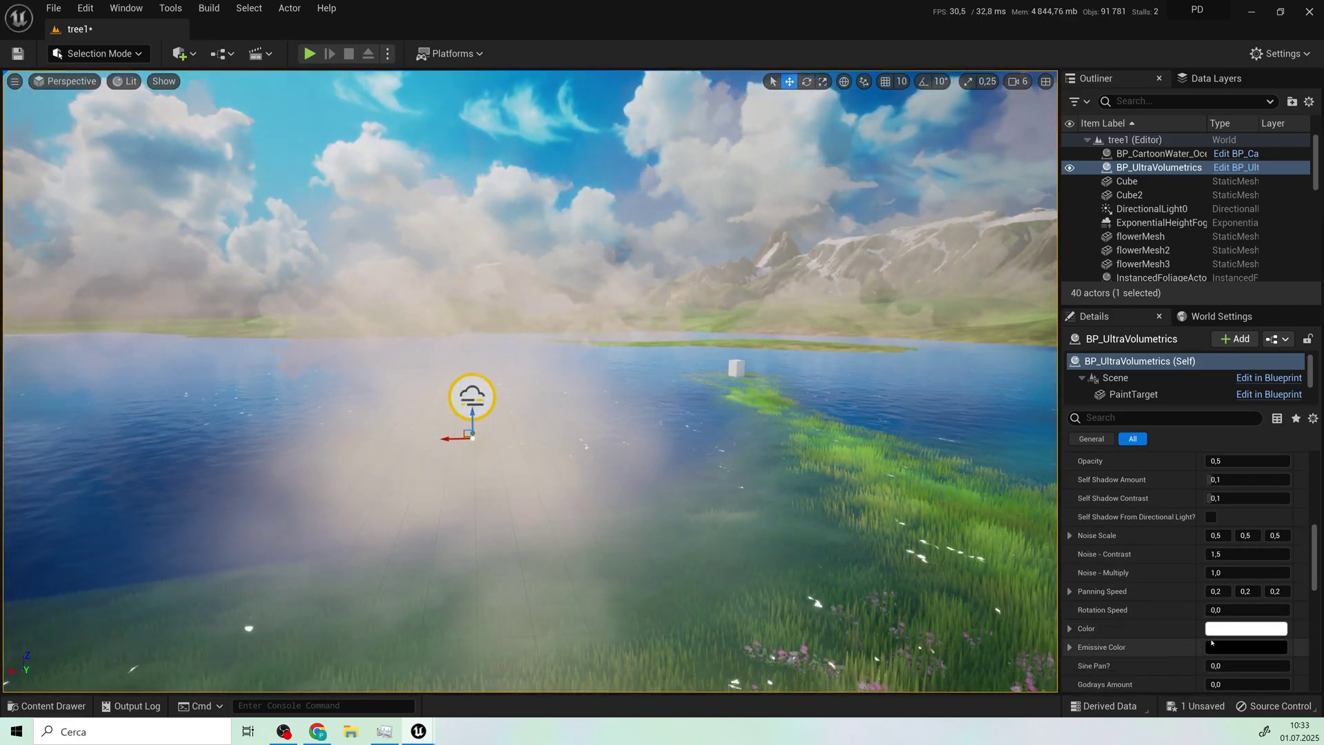
Set the fog volume's Sine Pan to 1.0.
{"action": "scroll", "coordinate": [1213, 645], "scroll_direction": "down", "scroll_amount": 2}
{"action": "left_click_drag", "start_coordinate": [1220, 600], "coordinate": [1294, 600]}
{"action": "right_click_drag", "start_coordinate": [759, 414], "coordinate": [748, 392]}
{"action": "key", "text": "a"}
{"action": "middle_click_drag", "start_coordinate": [749, 392], "coordinate": [794, 323]}
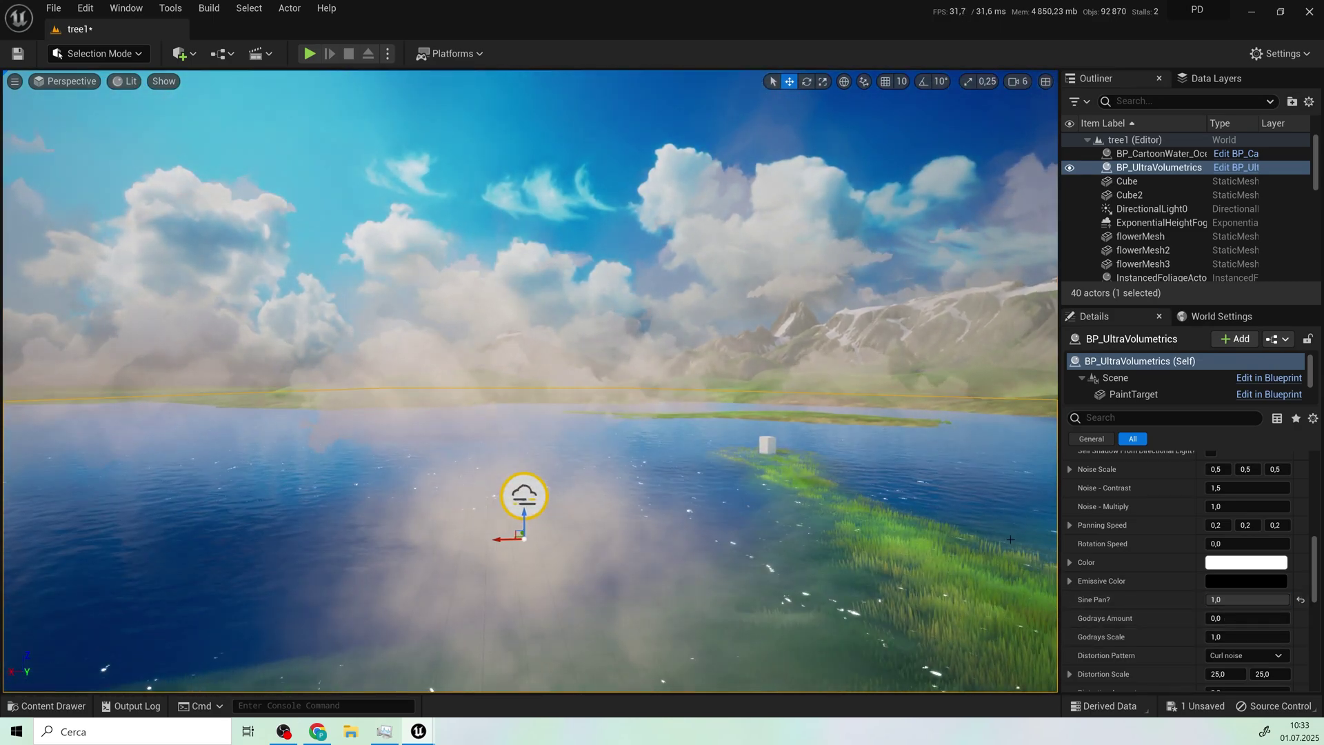
Set the fog volume's Godrays Amount to 1.0.
{"action": "left_click_drag", "start_coordinate": [1218, 619], "coordinate": [1240, 619]}
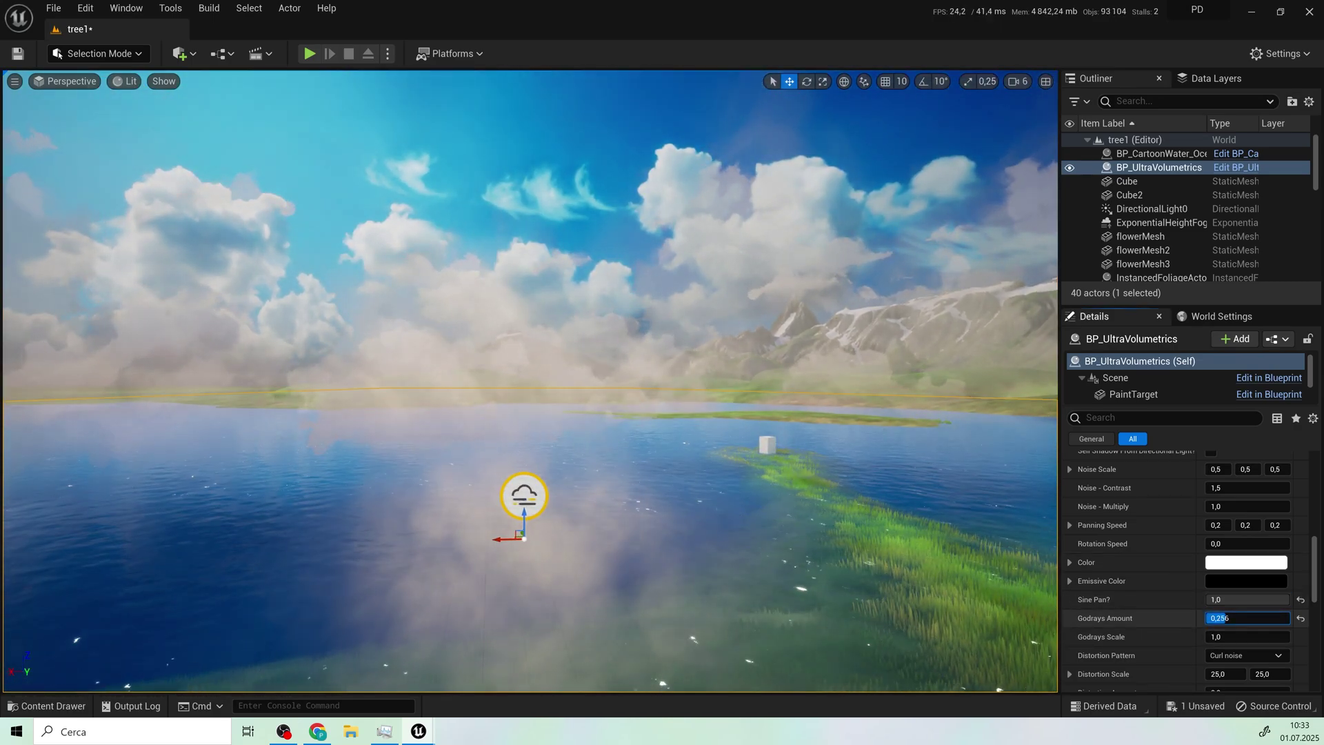
{"action": "type", "text": "1"}
{"action": "key", "text": "Return"}
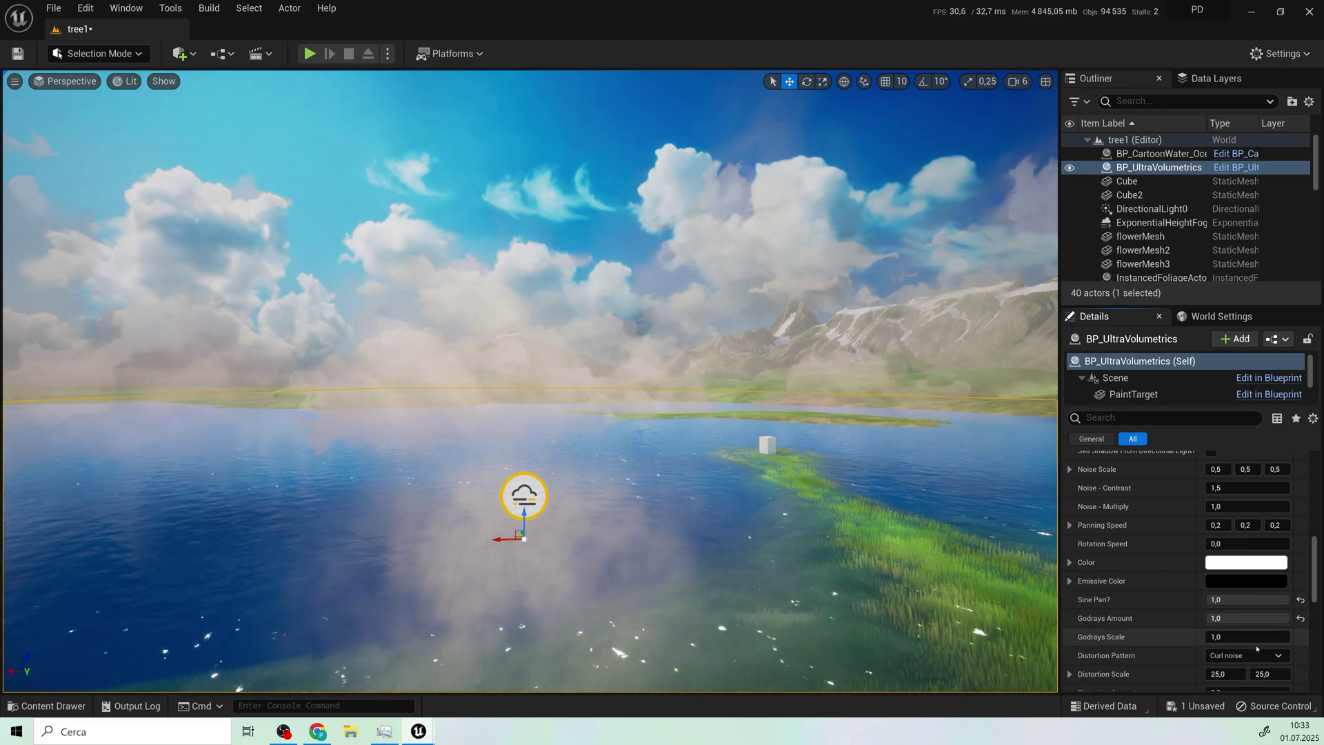
{"action": "scroll", "coordinate": [1236, 623], "scroll_direction": "down", "scroll_amount": 3}
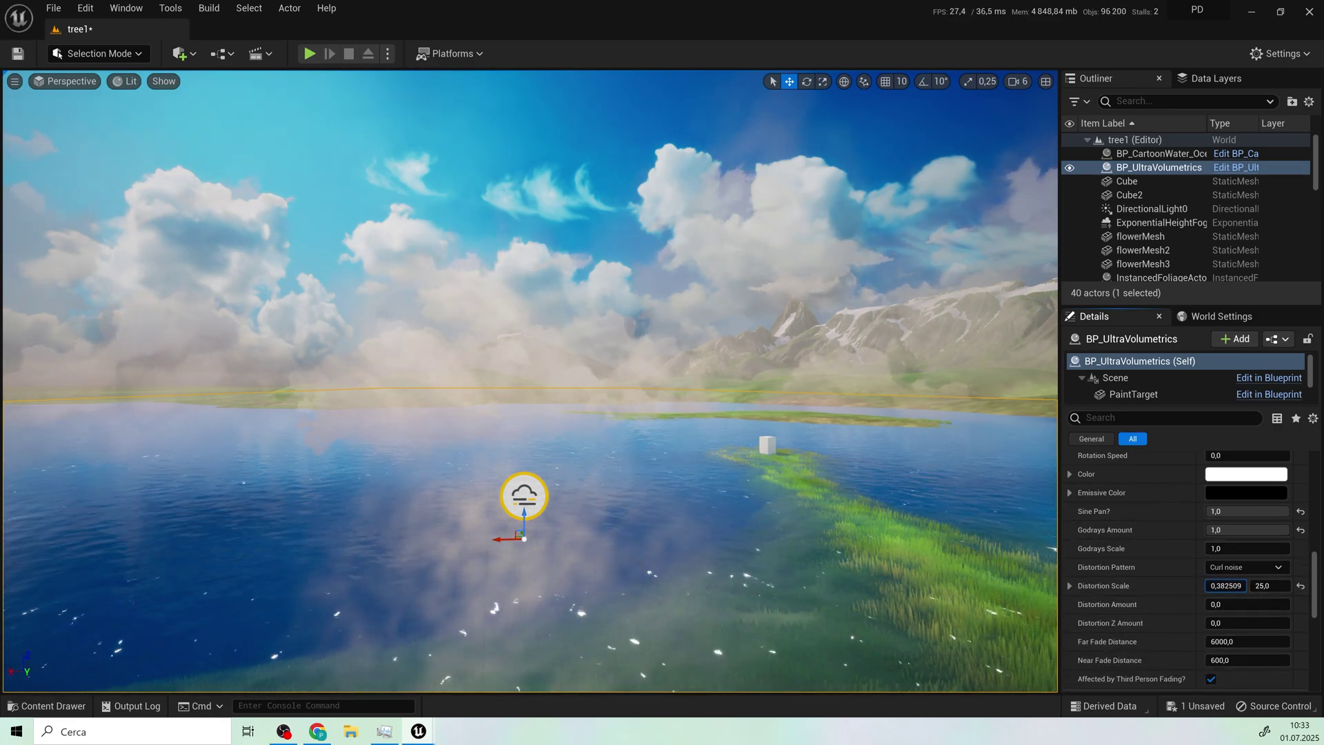
{"action": "scroll", "coordinate": [1178, 577], "scroll_direction": "up", "scroll_amount": 7}
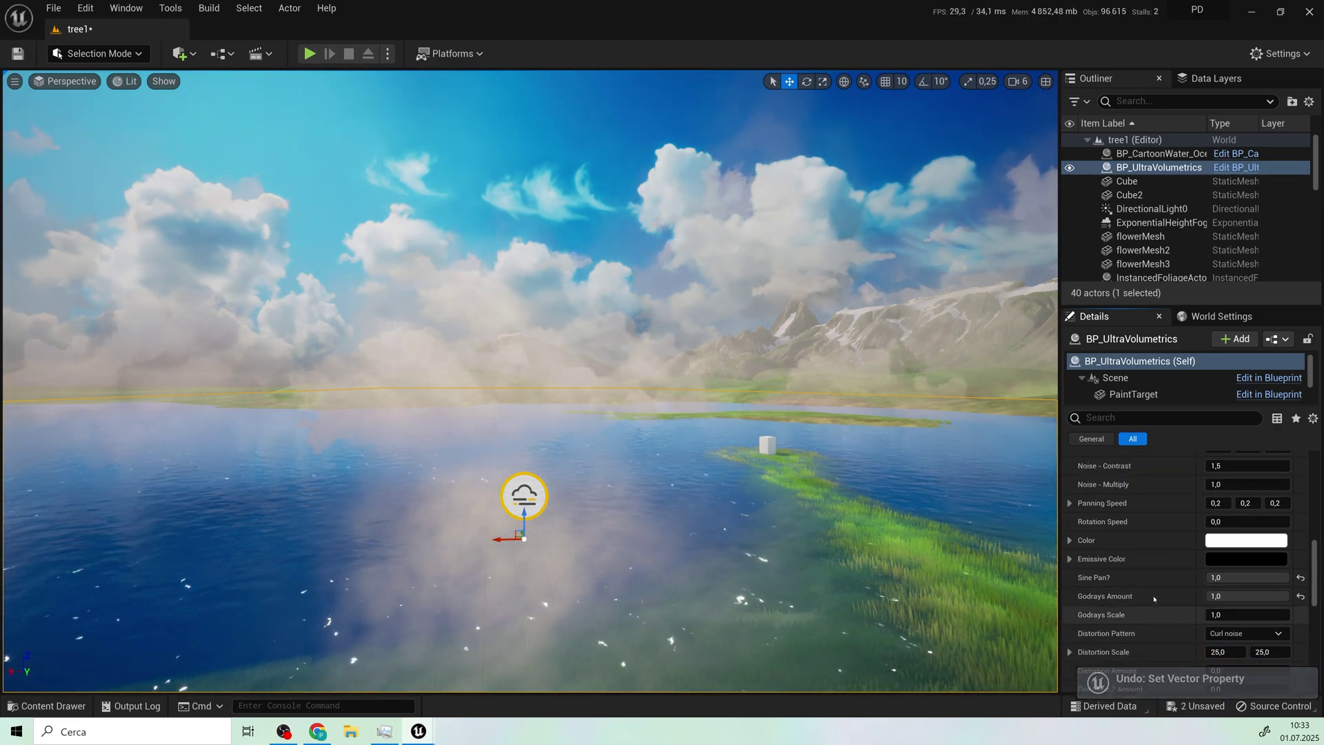
{"action": "scroll", "coordinate": [1178, 577], "scroll_direction": "up", "scroll_amount": 1}
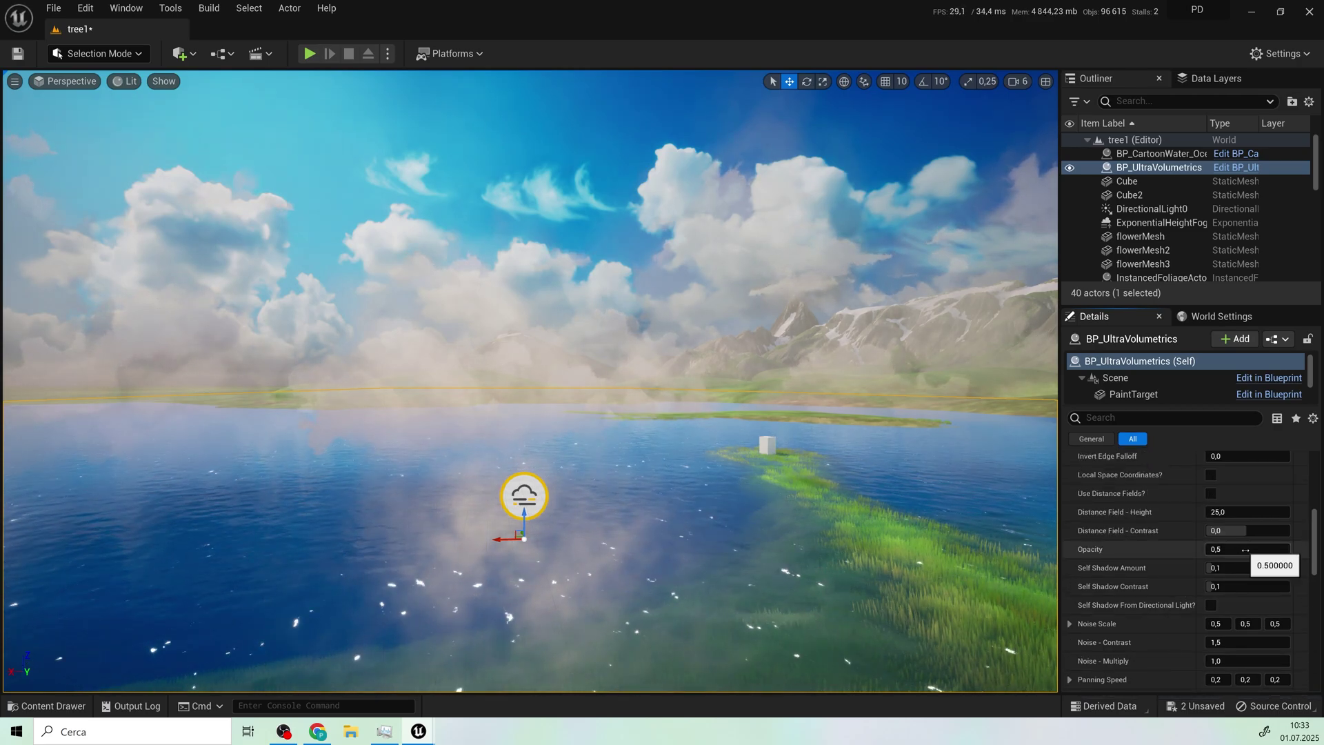
Raise the fog volume's Shape Edge Falloff to 2.48.
{"action": "scroll", "coordinate": [1242, 559], "scroll_direction": "up", "scroll_amount": 8}
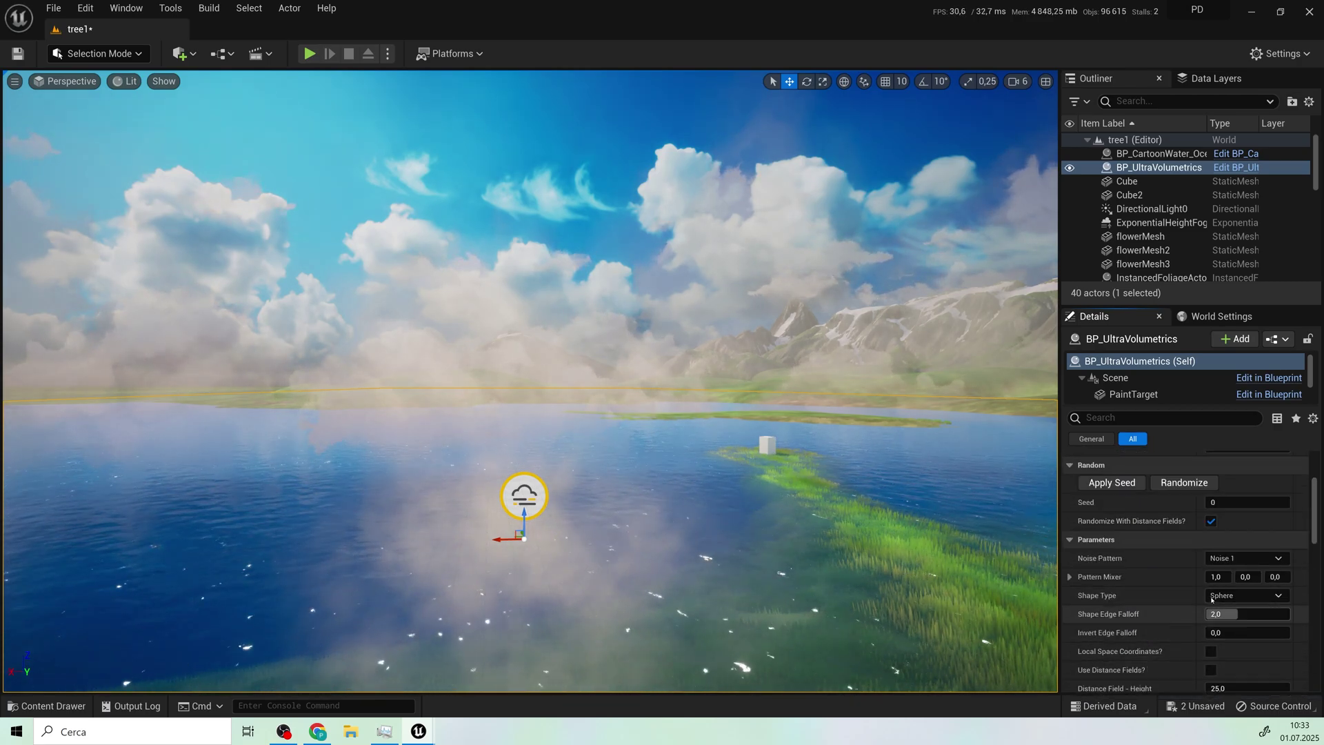
{"action": "mouse_move", "coordinate": [1239, 611]}
{"action": "left_mouse_down"}
{"action": "mouse_move", "coordinate": [1278, 611]}
{"action": "mouse_move", "coordinate": [1246, 613]}
{"action": "left_mouse_up"}
{"action": "key", "text": "s"}
{"action": "right_click_drag", "start_coordinate": [621, 386], "coordinate": [745, 401]}
{"action": "key", "text": "a"}
{"action": "right_click_drag", "start_coordinate": [429, 457], "coordinate": [428, 457]}
{"action": "key", "text": "d"}
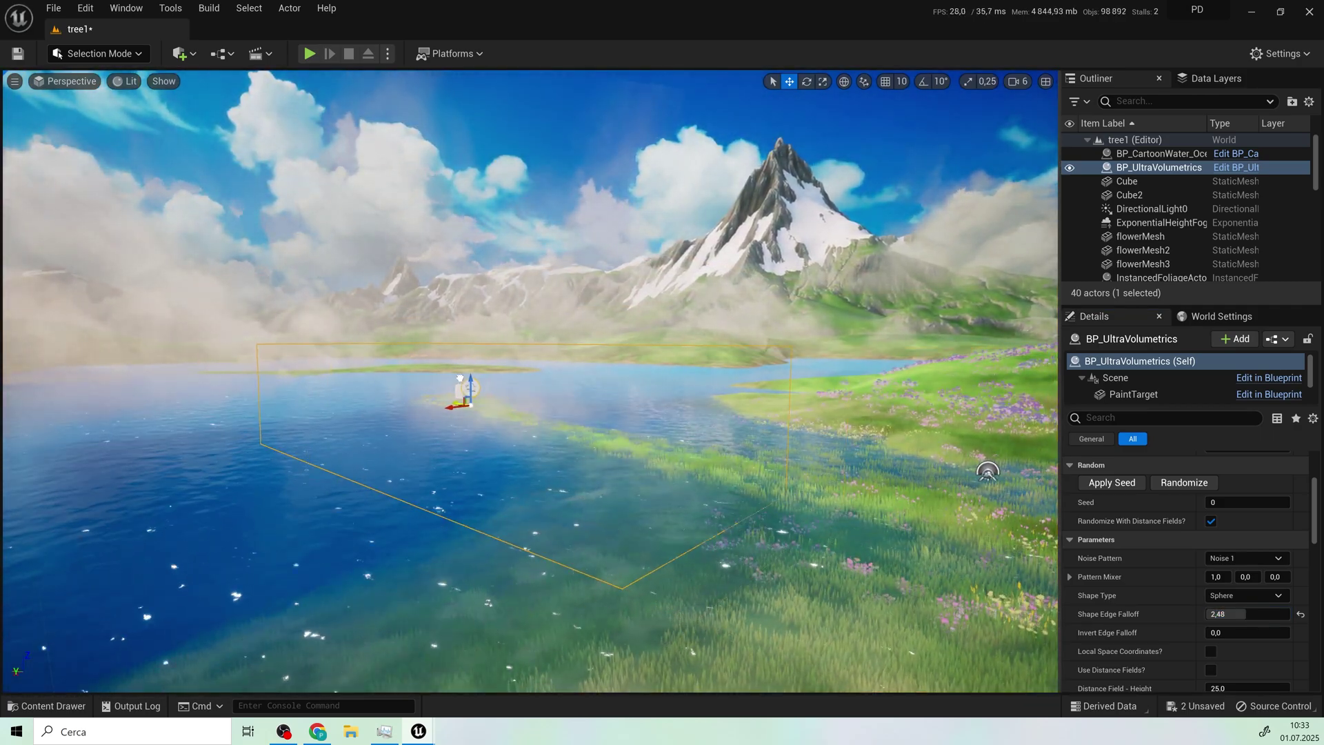
Move the fog volume over the lake toward the white cube on the grassy spit.
{"action": "key", "text": "d"}
{"action": "right_click_drag", "start_coordinate": [460, 378], "coordinate": [389, 380]}
{"action": "key", "text": "w"}
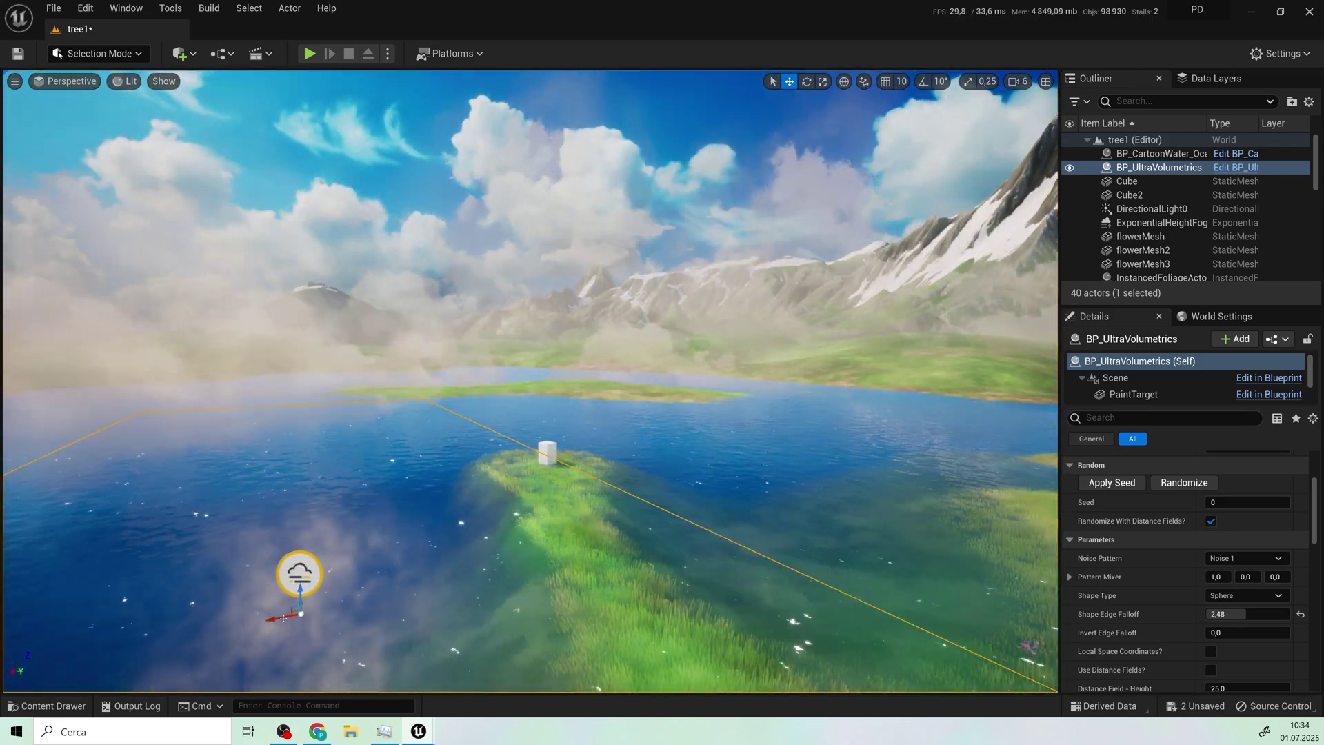
{"action": "right_click_drag", "start_coordinate": [672, 378], "coordinate": [752, 459]}
{"action": "key", "text": "a"}
{"action": "left_click_drag", "start_coordinate": [712, 408], "coordinate": [528, 365]}
Scale the fog volume horizontally around the grassy spit.
{"action": "left_click", "coordinate": [807, 84]}
{"action": "key", "text": "d"}
{"action": "key", "text": "w"}
{"action": "right_click_drag", "start_coordinate": [528, 365], "coordinate": [526, 366]}
{"action": "key", "text": "f"}
{"action": "key", "text": "r"}
{"action": "key", "text": "a"}
{"action": "key", "text": "e"}
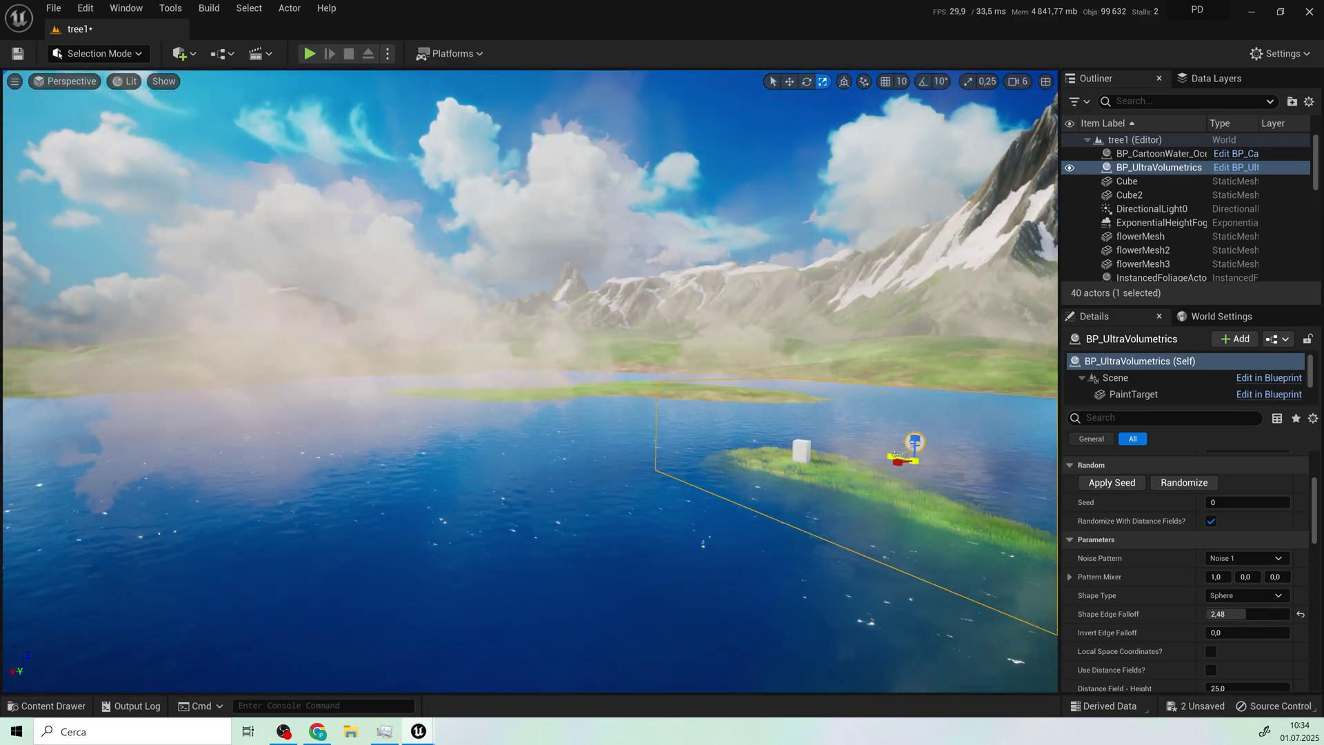
Raise the fog volume's Opacity to about 10.57.
{"action": "scroll", "coordinate": [1187, 572], "scroll_direction": "down", "scroll_amount": 5}
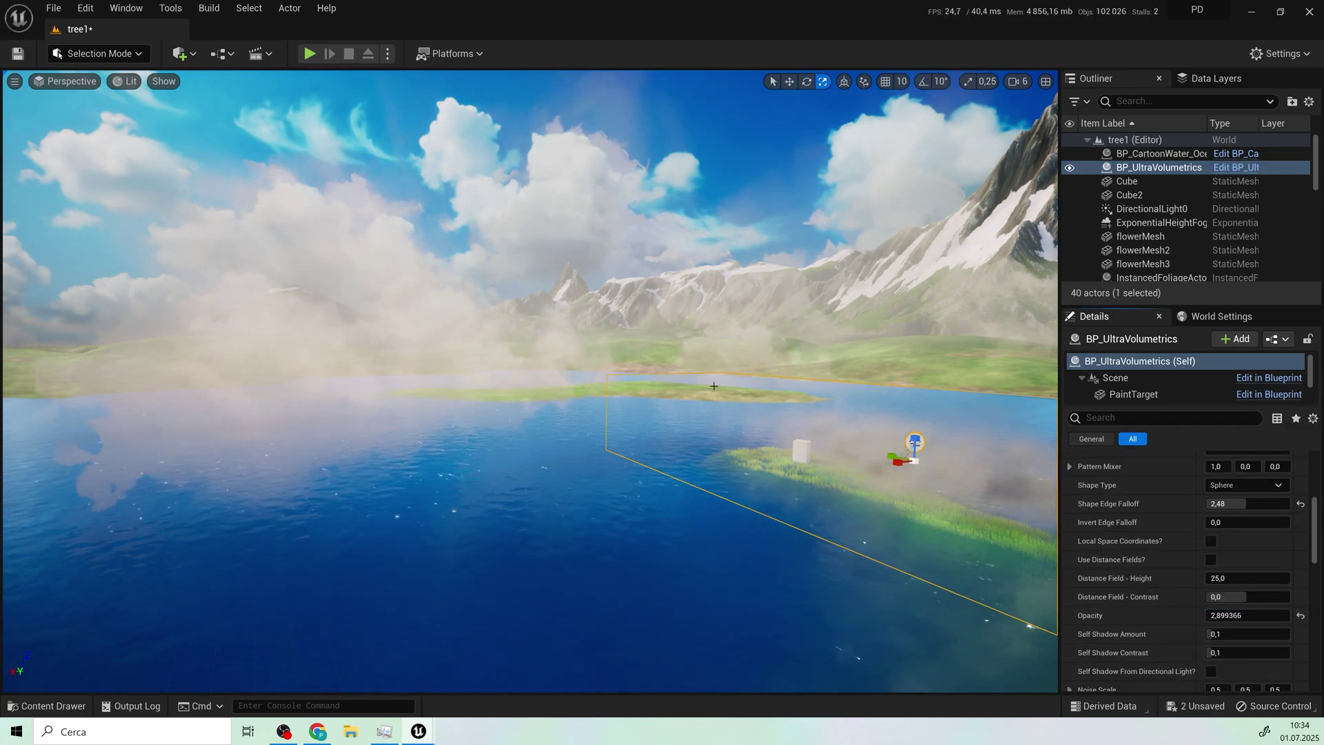
{"action": "key", "text": "d"}
{"action": "key", "text": "q"}
{"action": "right_click_drag", "start_coordinate": [714, 386], "coordinate": [716, 386]}
{"action": "left_click_drag", "start_coordinate": [1231, 615], "coordinate": [1242, 615]}
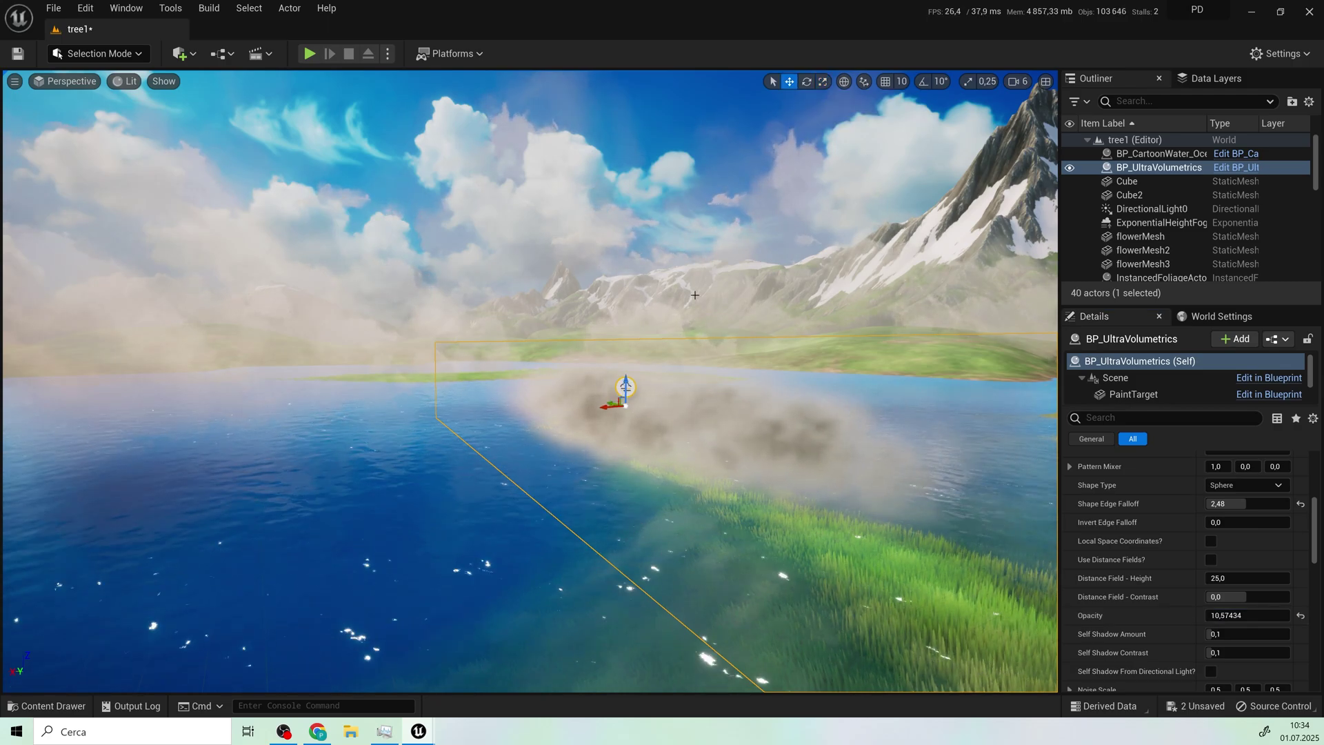
Lower the fog volume to the water surface in front of the white cube.
{"action": "left_click_drag", "start_coordinate": [626, 384], "coordinate": [640, 463]}
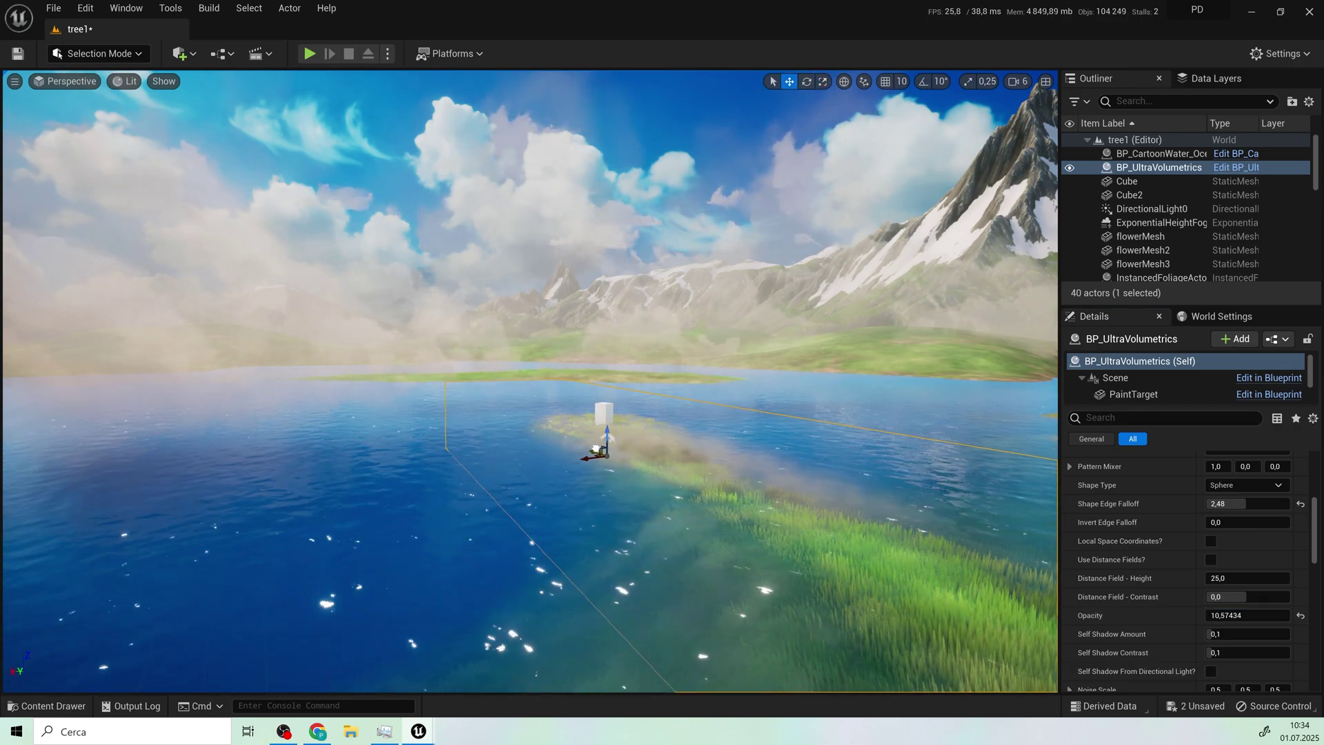
{"action": "right_click_drag", "start_coordinate": [632, 416], "coordinate": [579, 416]}
{"action": "key", "text": "w"}
Widen the lowered fog volume horizontally over the water and shift it along the grassy spit.
{"action": "left_click", "coordinate": [822, 83]}
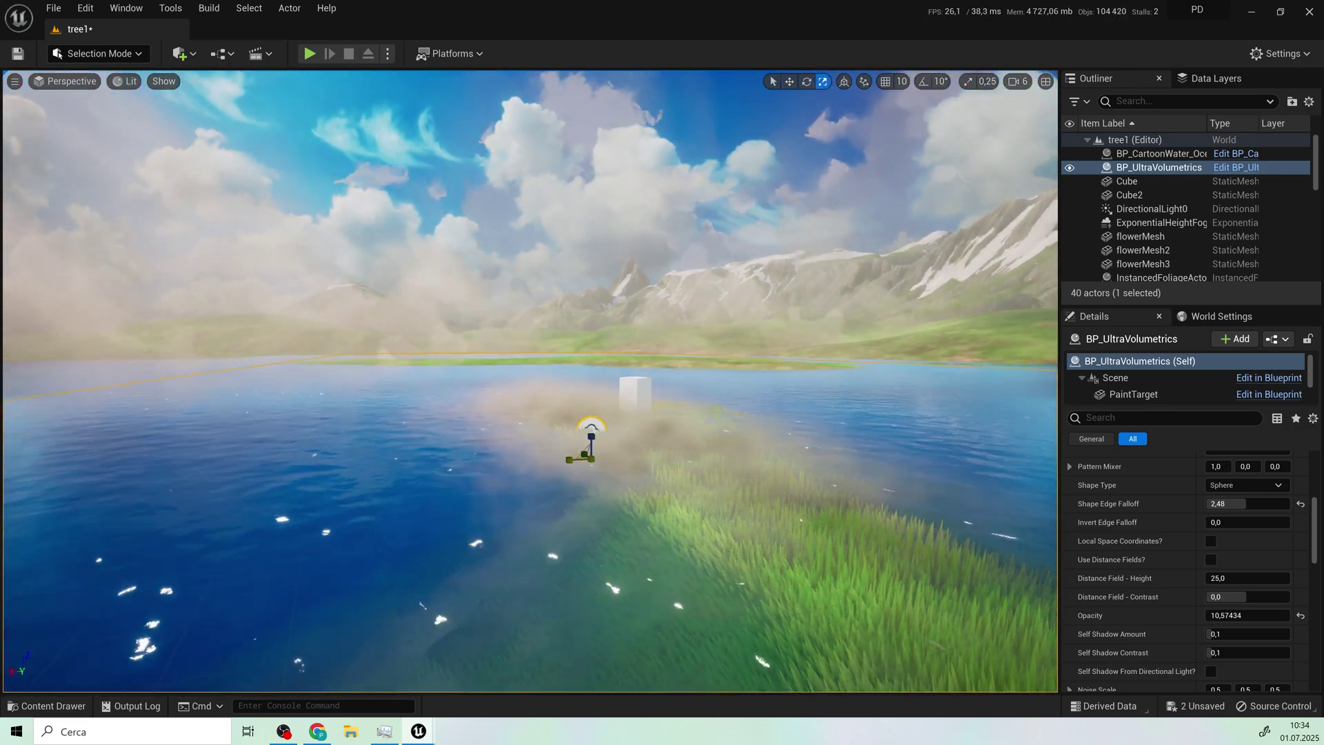
{"action": "left_click_drag", "start_coordinate": [580, 457], "coordinate": [607, 458]}
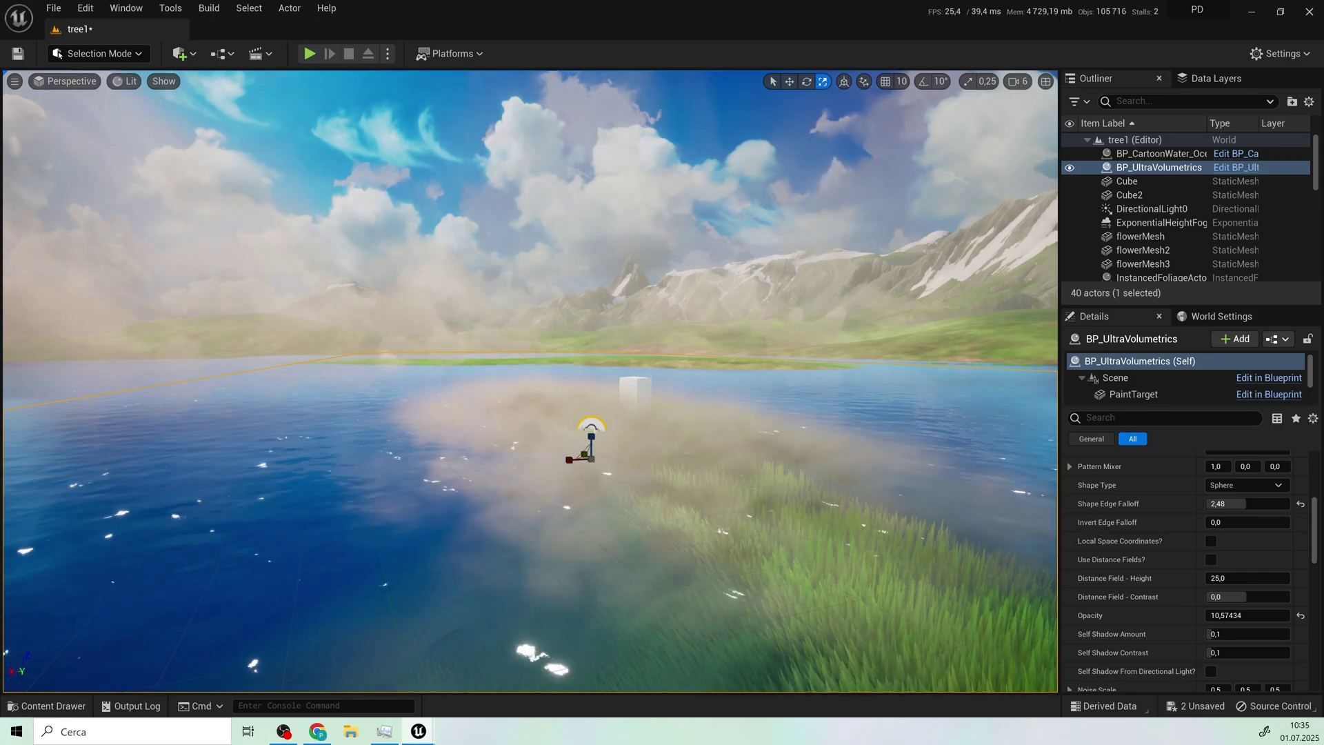
{"action": "right_click_drag", "start_coordinate": [607, 458], "coordinate": [710, 510]}
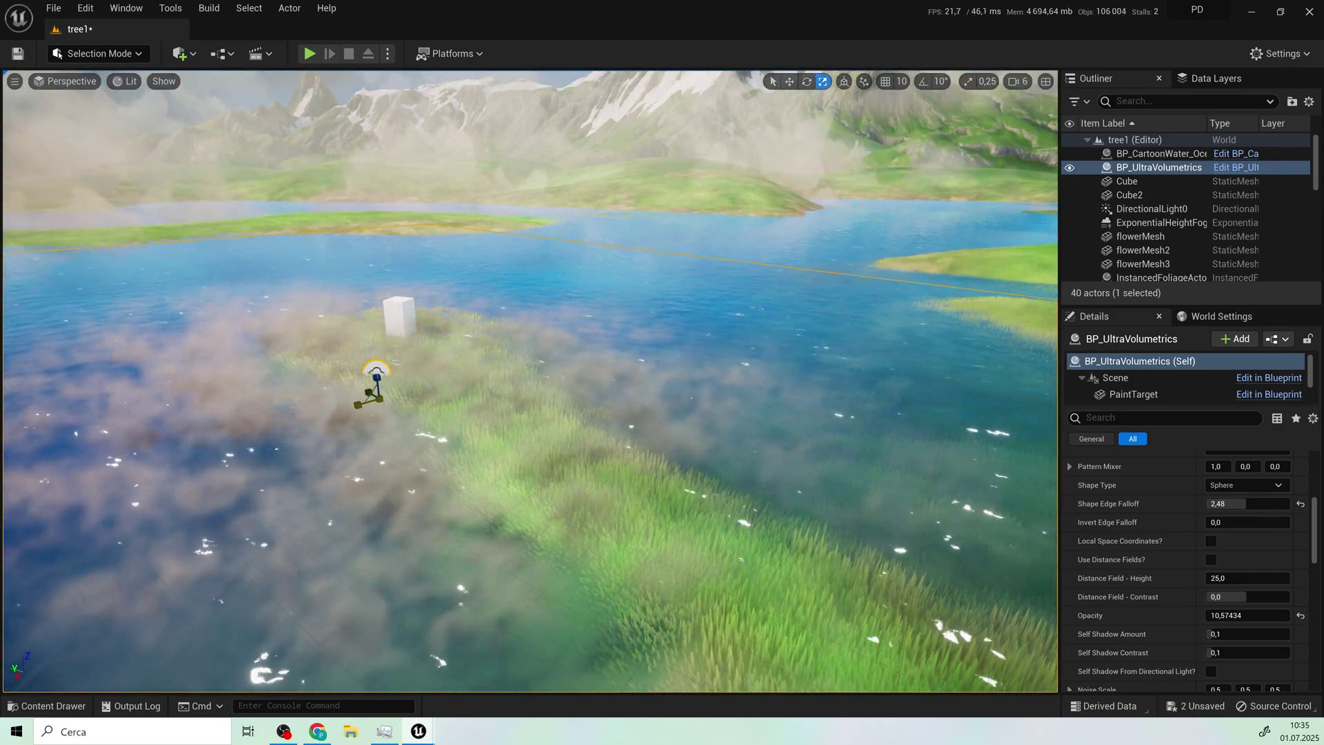
{"action": "key", "text": "w"}
{"action": "left_click_drag", "start_coordinate": [396, 387], "coordinate": [439, 370]}
Set the fog's Emissive Color to a neutral grey with a value of about 0.406.
{"action": "scroll", "coordinate": [1208, 629], "scroll_direction": "down", "scroll_amount": 6}
{"action": "scroll", "coordinate": [1208, 629], "scroll_direction": "down", "scroll_amount": 7}
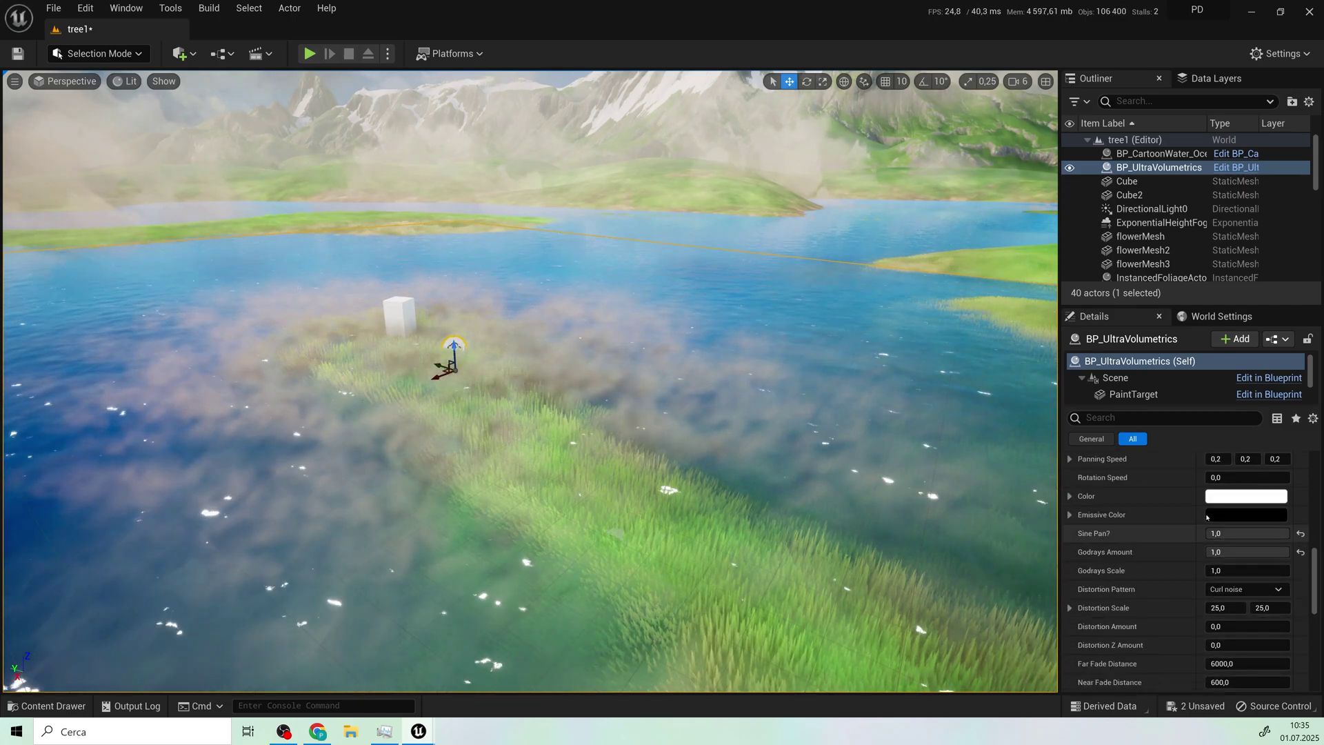
{"action": "left_click", "coordinate": [1233, 497]}
{"action": "left_click", "coordinate": [1210, 361]}
{"action": "left_click", "coordinate": [1237, 514]}
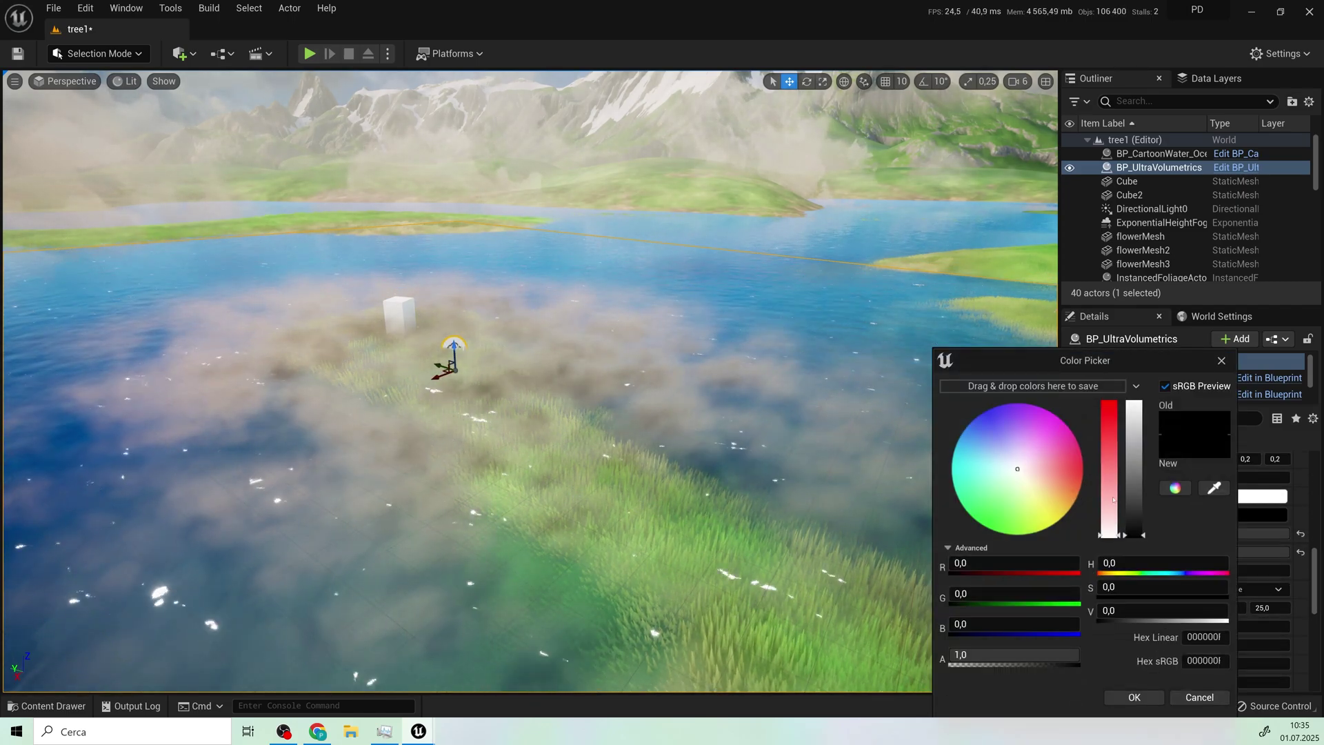
{"action": "left_click_drag", "start_coordinate": [1135, 531], "coordinate": [1116, 477]}
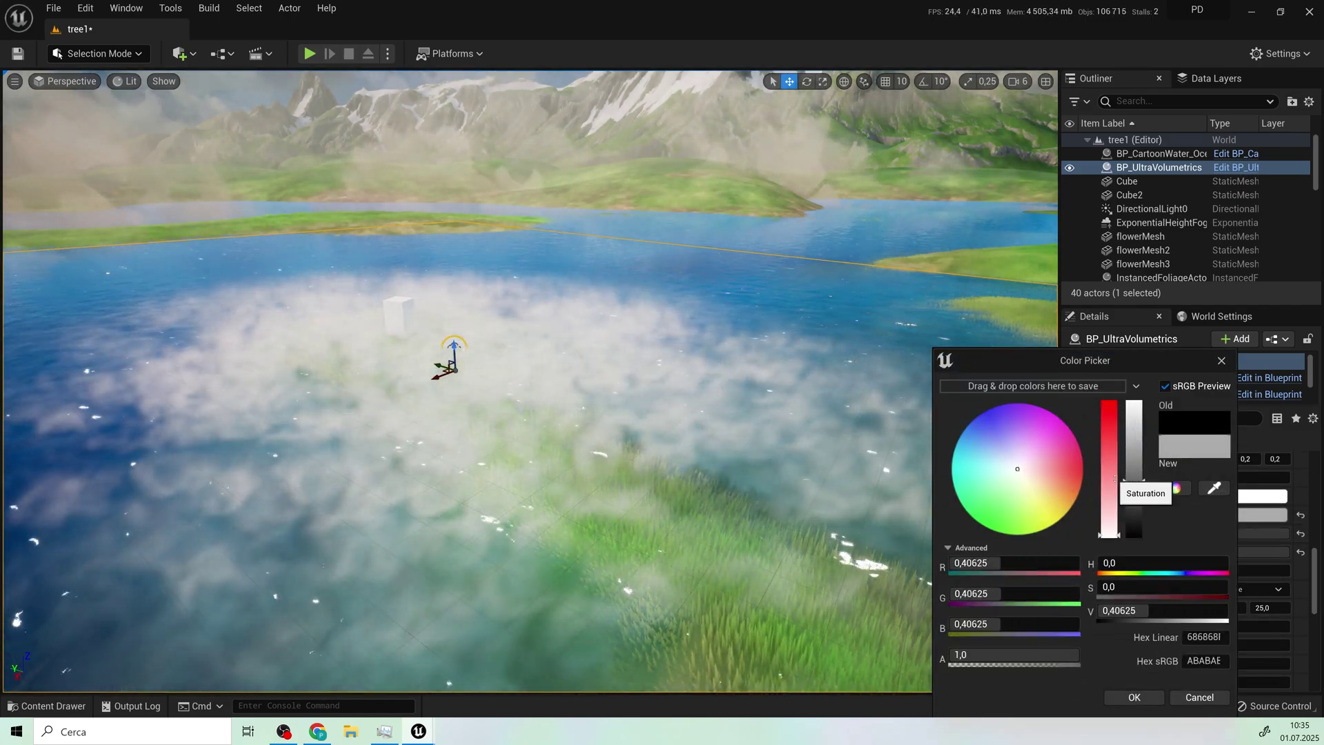
{"action": "left_click", "coordinate": [1134, 697]}
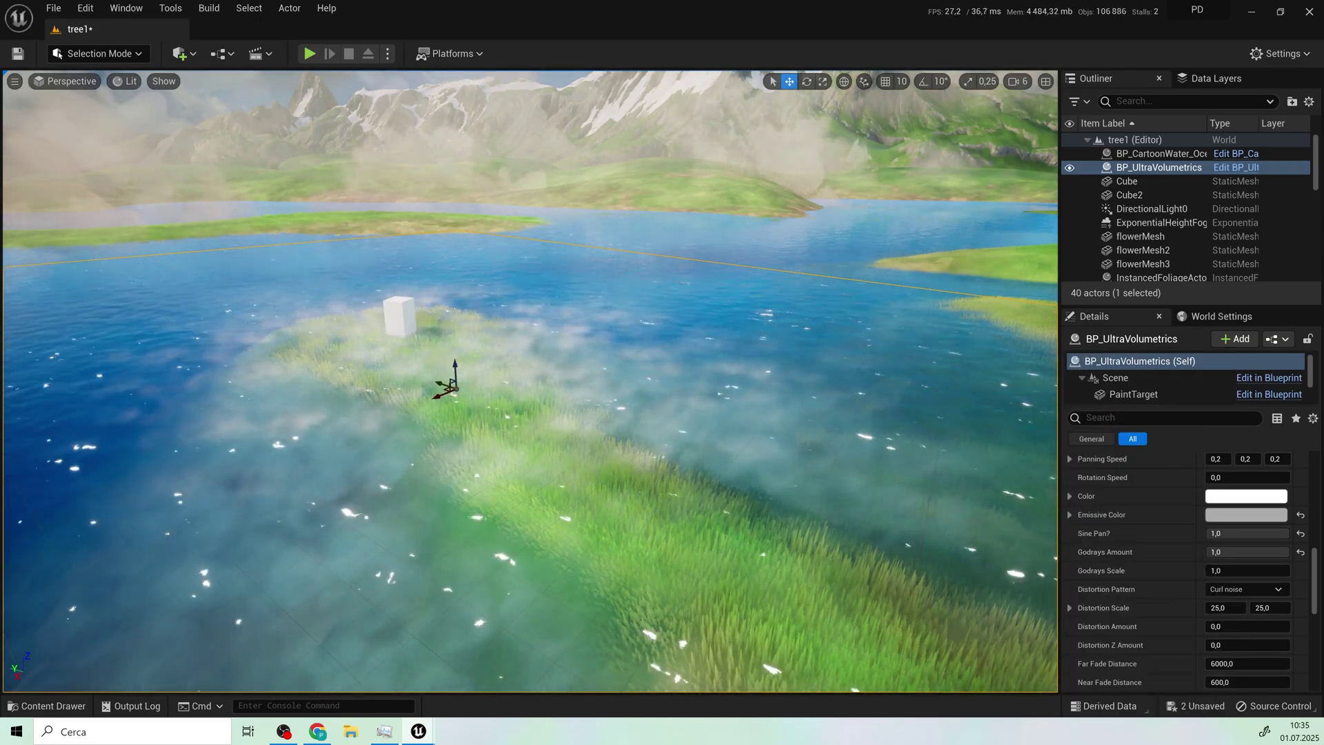
Inspect the fog volume from several angles around the grassy spit and the white cube.
{"action": "right_click_drag", "start_coordinate": [529, 380], "coordinate": [607, 386]}
{"action": "left_click", "coordinate": [823, 81]}
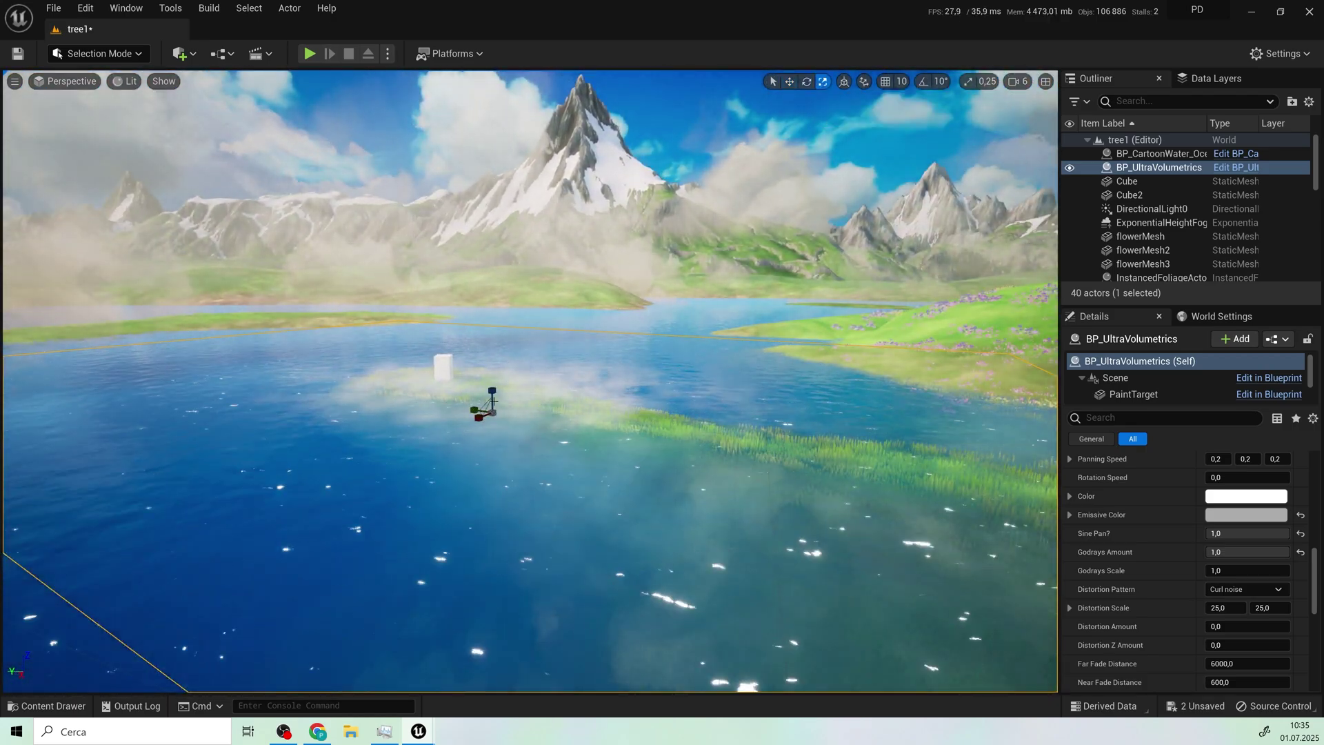
{"action": "right_click_drag", "start_coordinate": [476, 405], "coordinate": [414, 369]}
{"action": "left_click", "coordinate": [479, 430]}
{"action": "key", "text": "w"}
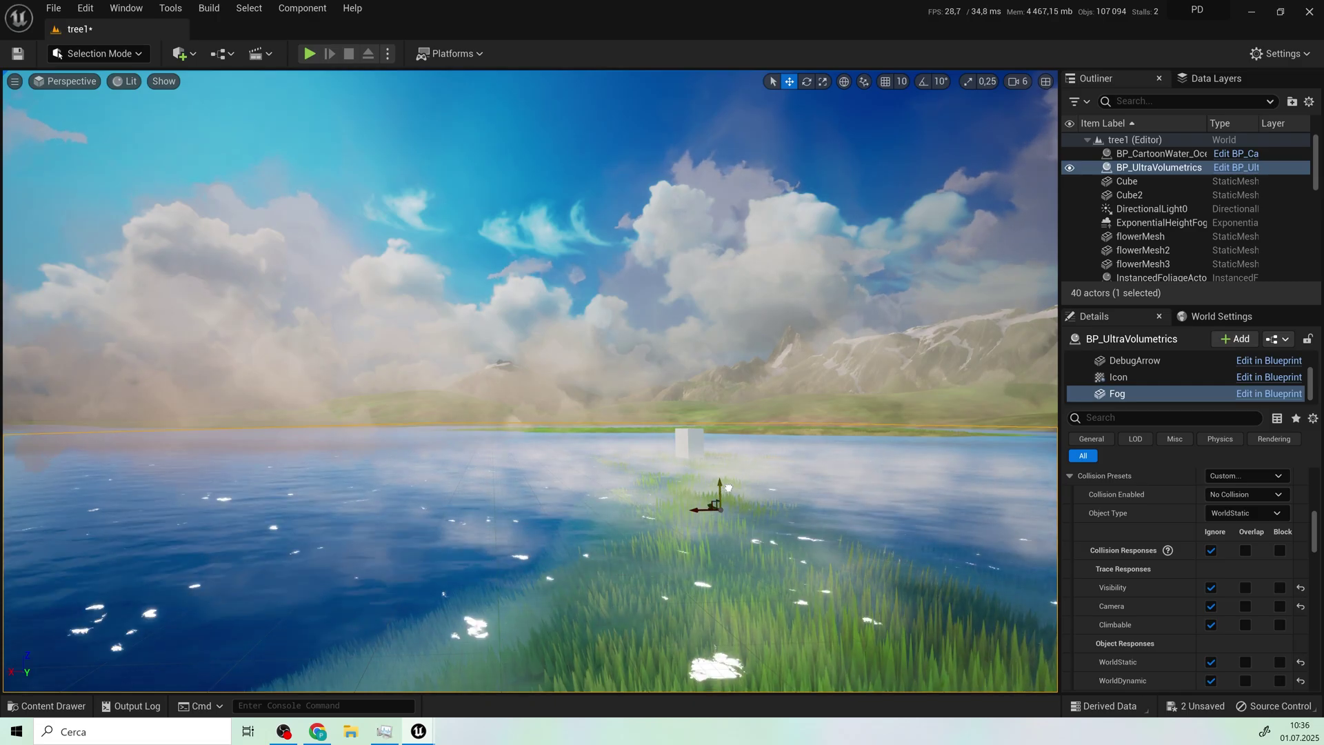
{"action": "right_click_drag", "start_coordinate": [729, 488], "coordinate": [1000, 541]}
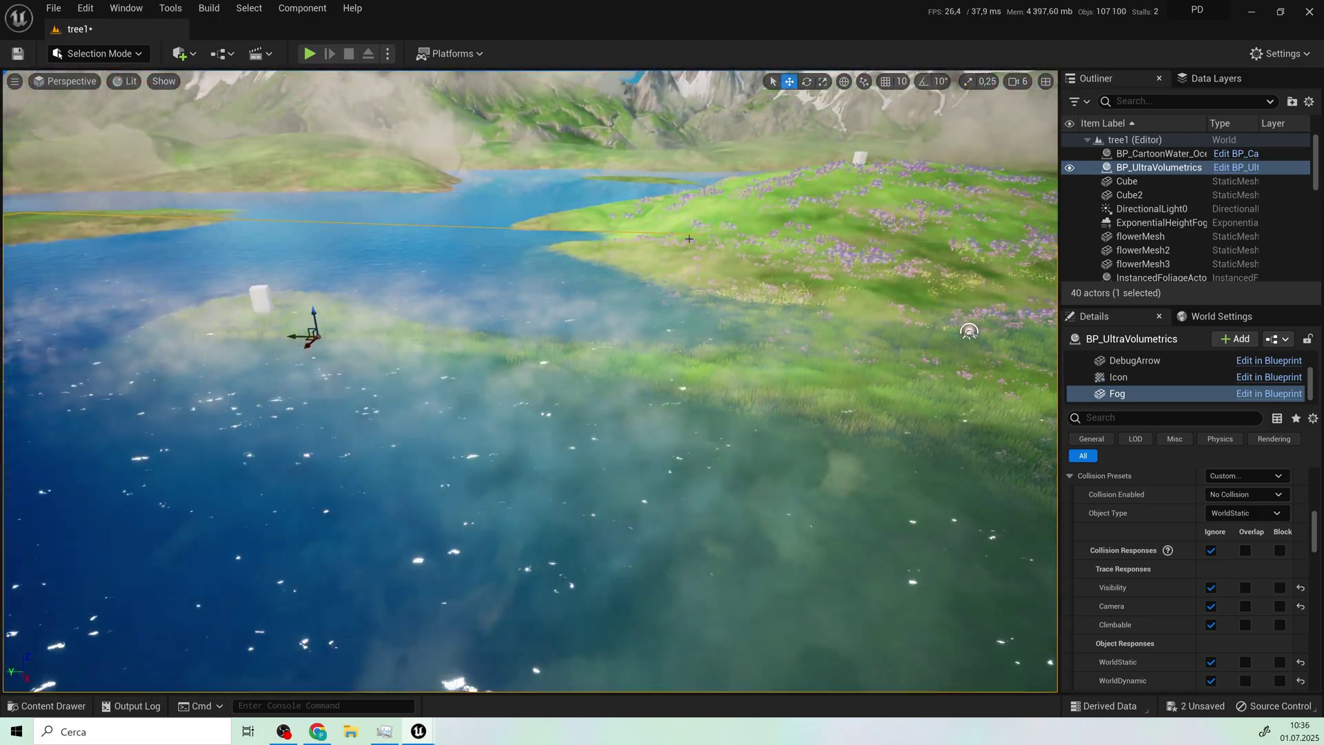
{"action": "left_click", "coordinate": [823, 82]}
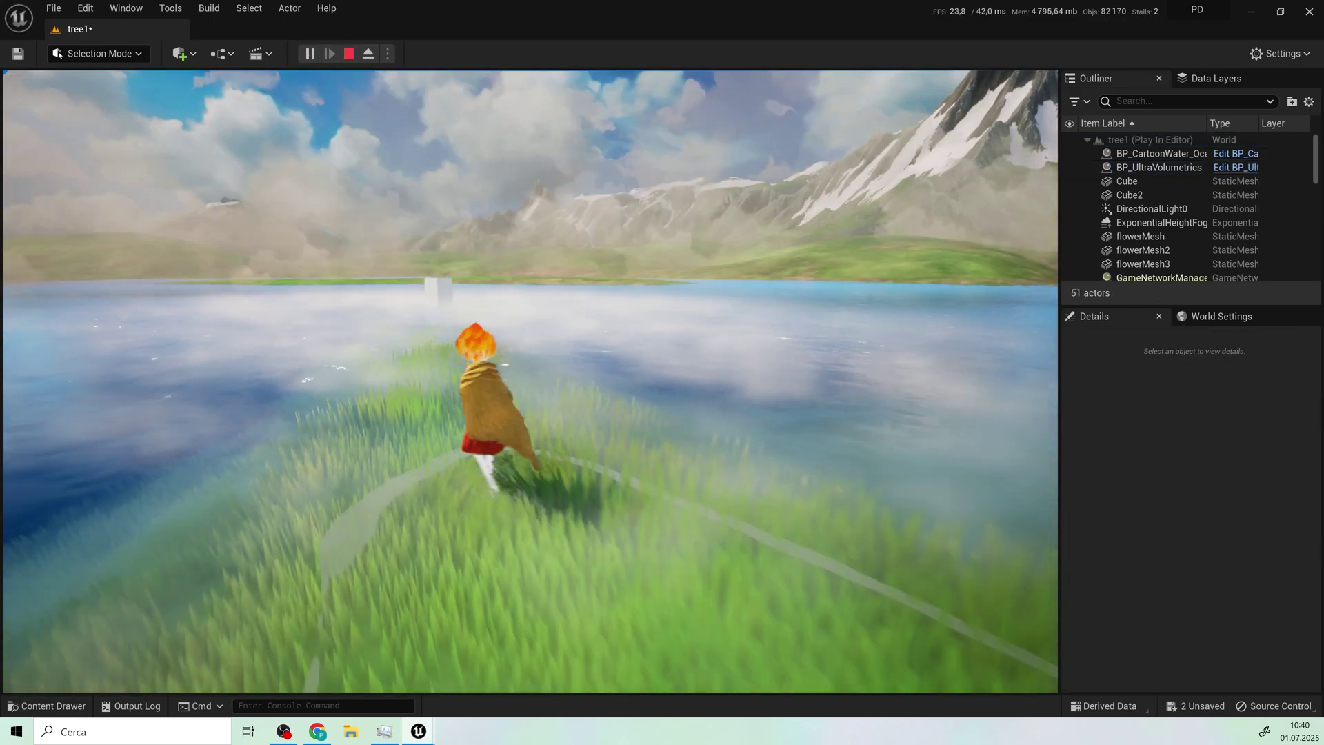
Play-test the fog by walking the character along the spit towards the white cube, and end the session.
{"action": "key", "text": "w"}
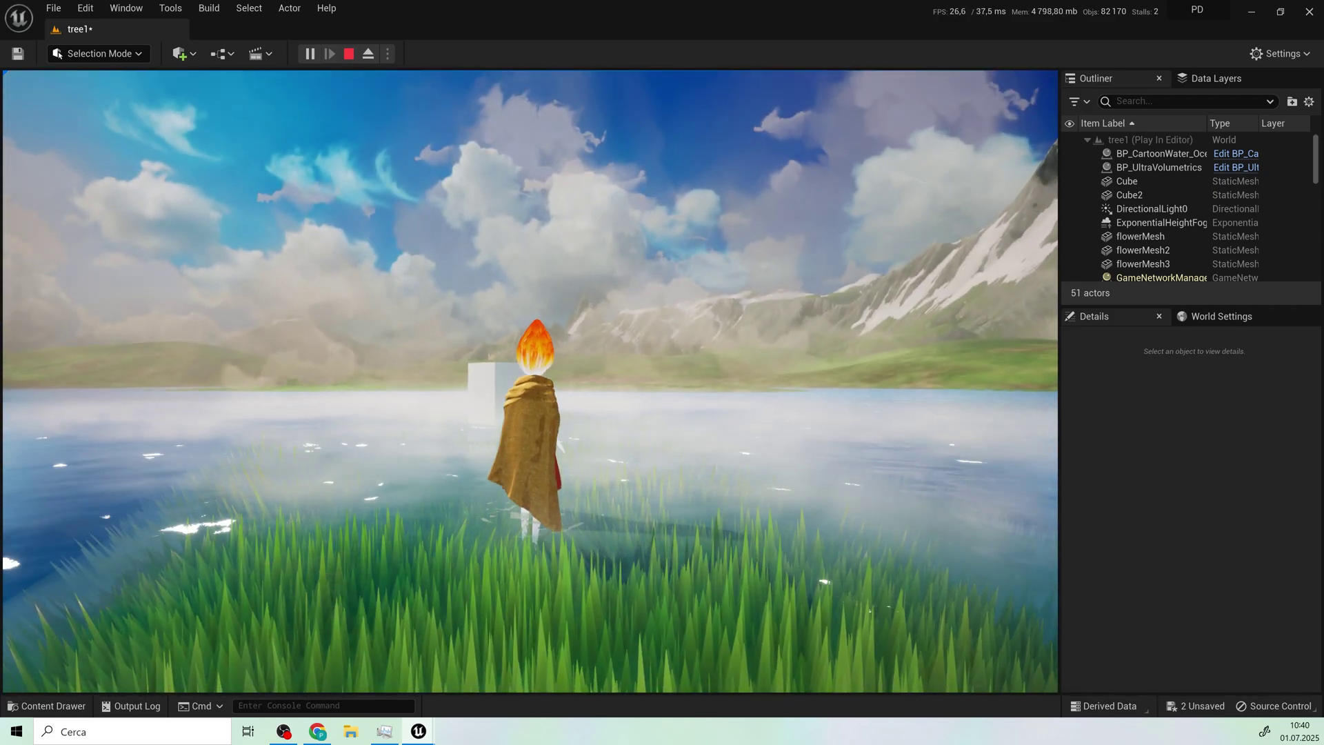
{"action": "key", "text": "Escape"}
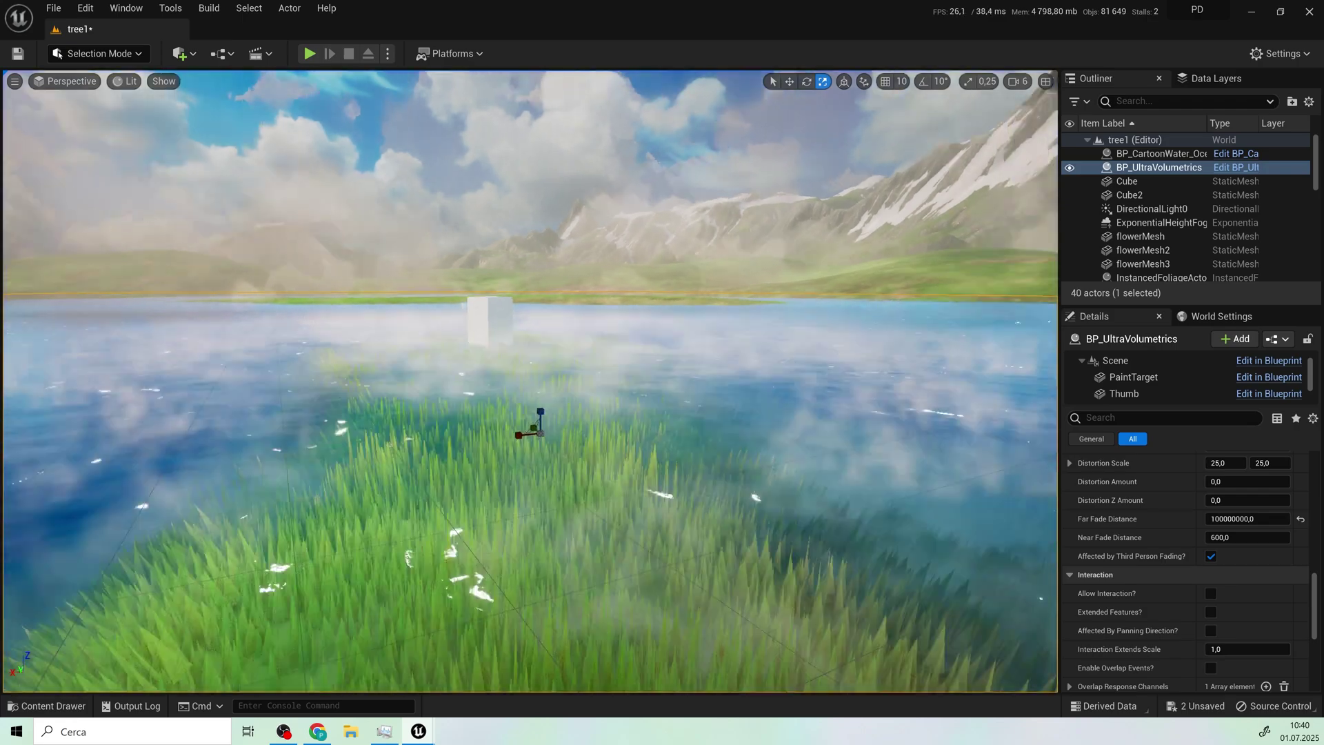
Run the WBP_EditorTools utility widget from the UltraVolumetrics Blueprints folder and apply a fog View Distance of about 12142.51.
{"action": "left_click_drag", "start_coordinate": [790, 348], "coordinate": [814, 414]}
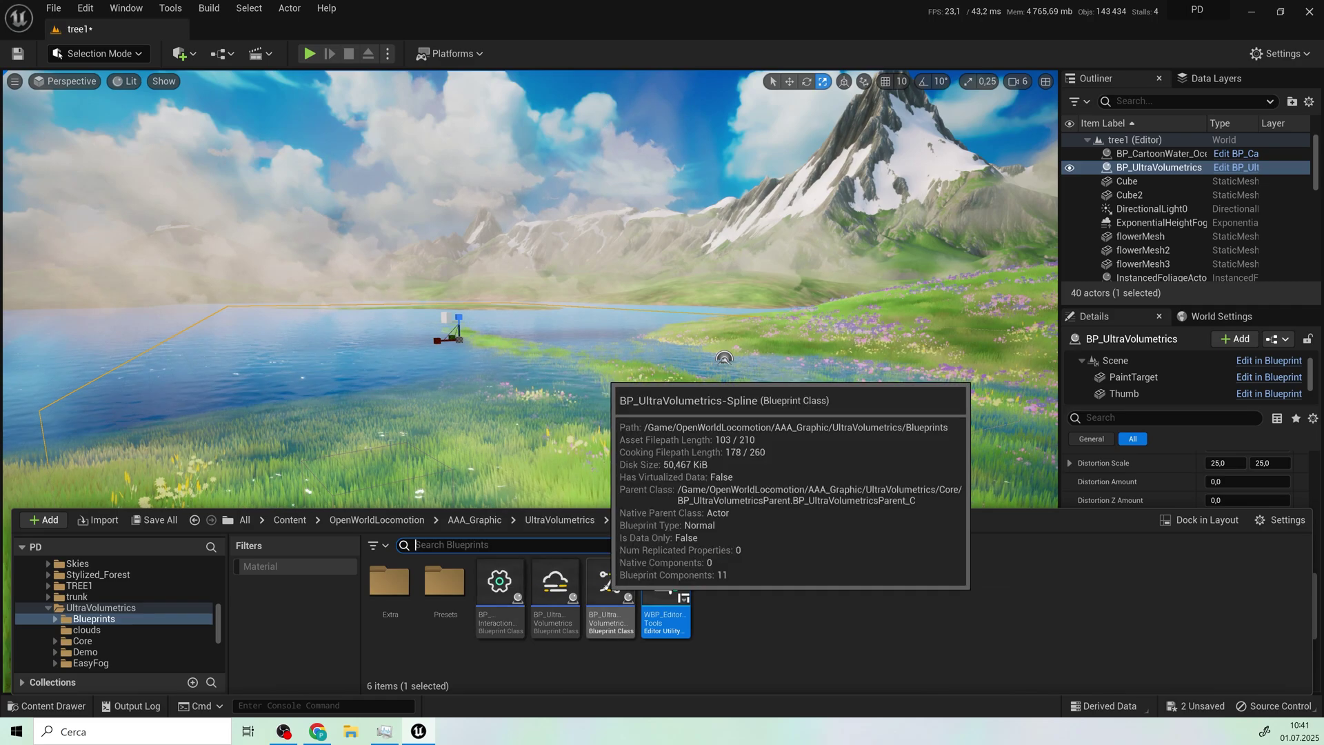
{"action": "right_click", "coordinate": [666, 597]}
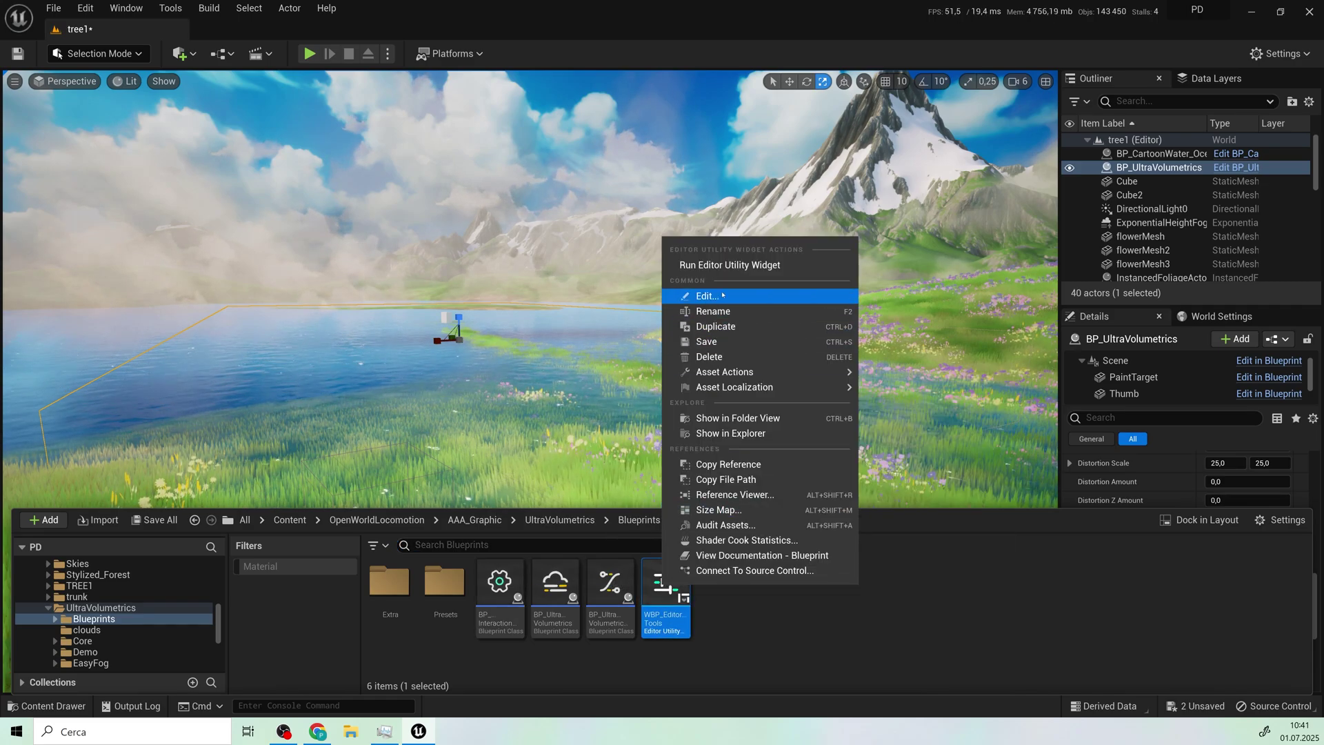
{"action": "left_click", "coordinate": [696, 267]}
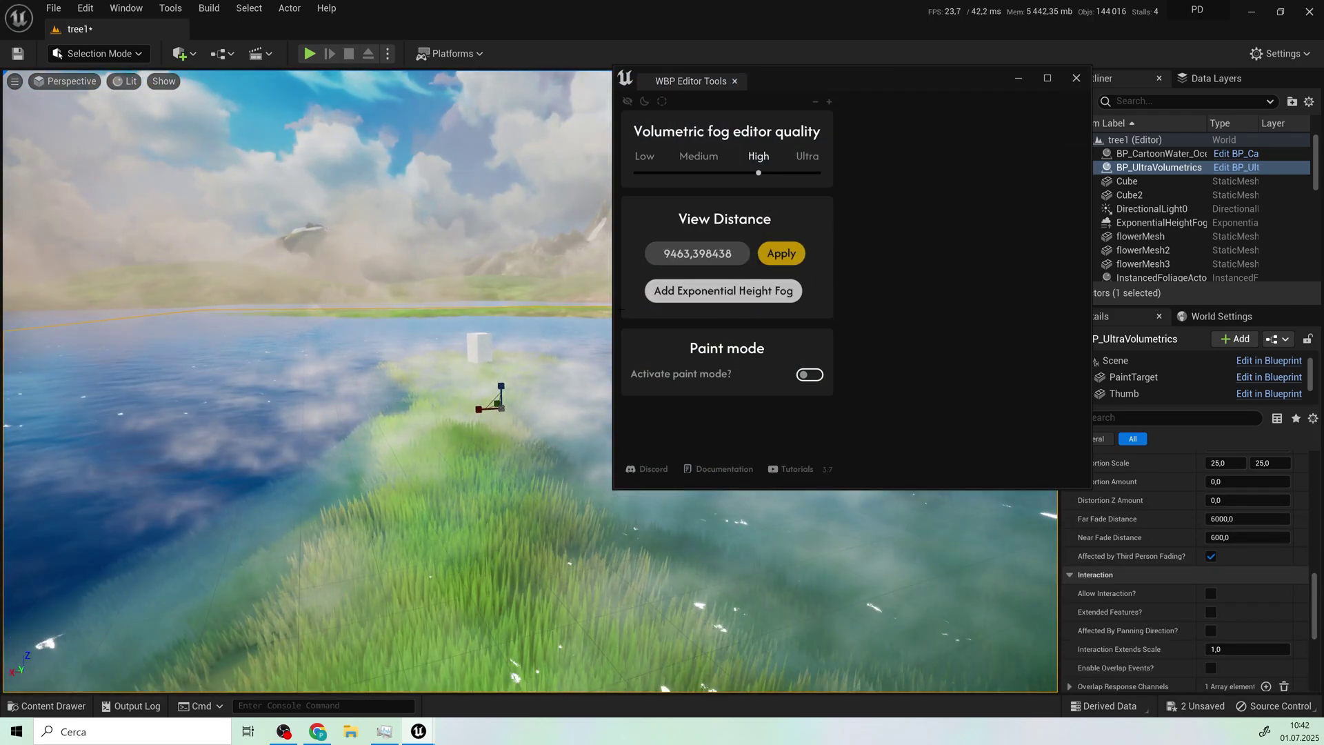
{"action": "left_click_drag", "start_coordinate": [680, 258], "coordinate": [725, 258]}
{"action": "left_click", "coordinate": [784, 256]}
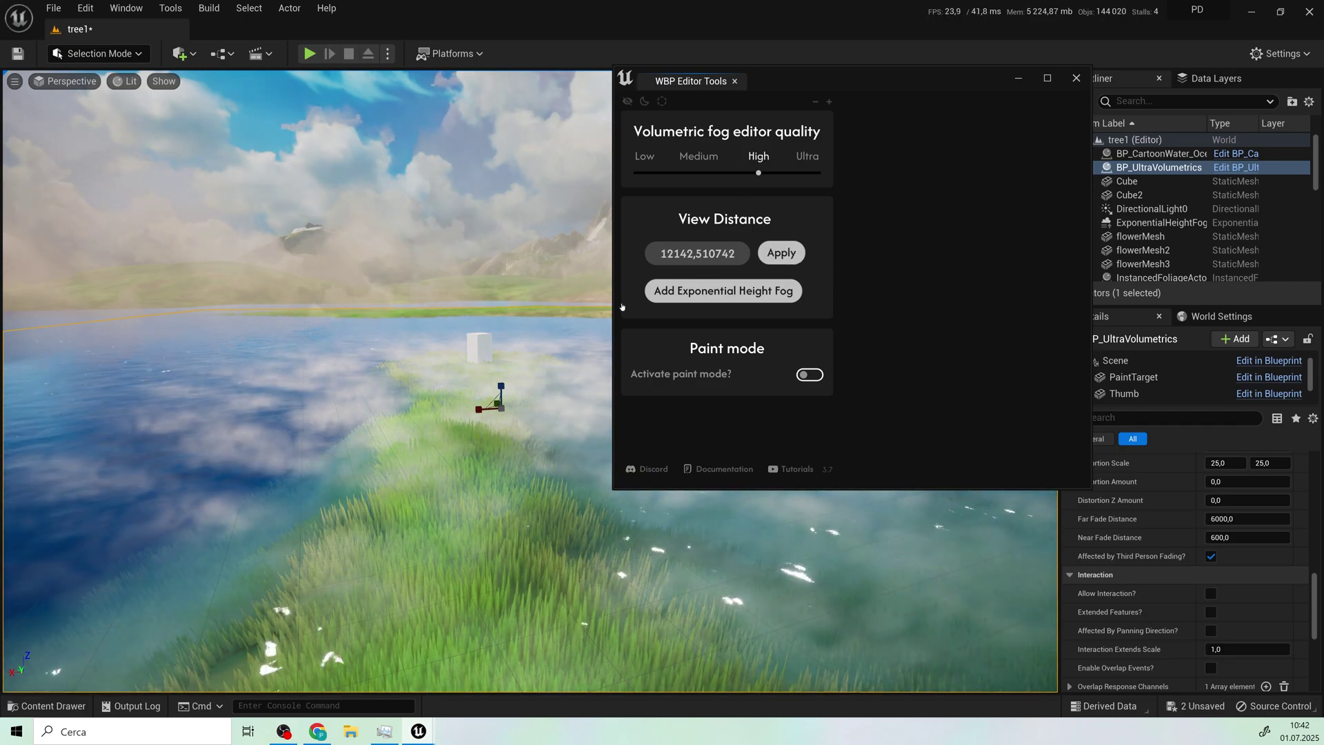
{"action": "mouse_move", "coordinate": [538, 331]}
{"action": "right_mouse_down"}
{"action": "mouse_move", "coordinate": [536, 310]}
{"action": "mouse_move", "coordinate": [524, 338]}
{"action": "right_mouse_up"}
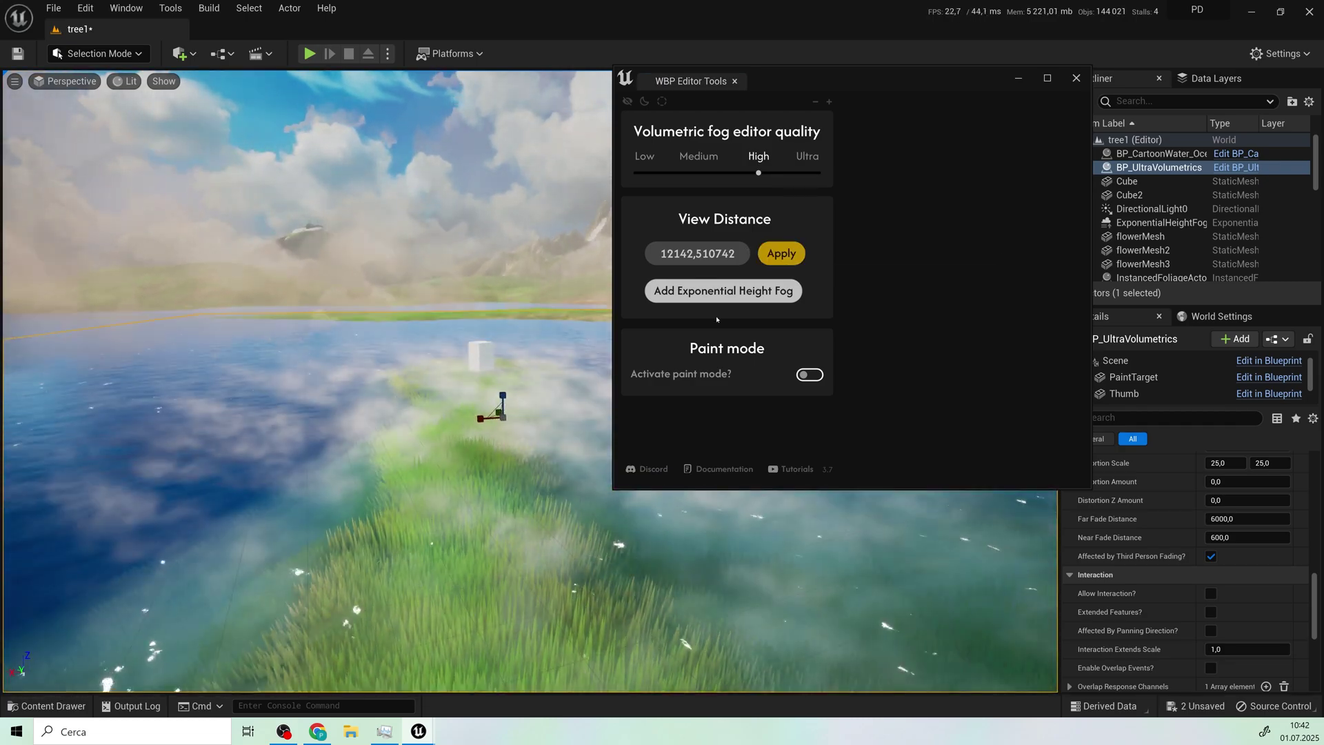
Activate the fog paint mode in the editor tools widget and minimise the widget window.
{"action": "left_click", "coordinate": [810, 375]}
{"action": "right_click_drag", "start_coordinate": [485, 476], "coordinate": [485, 476]}
{"action": "key", "text": "e"}
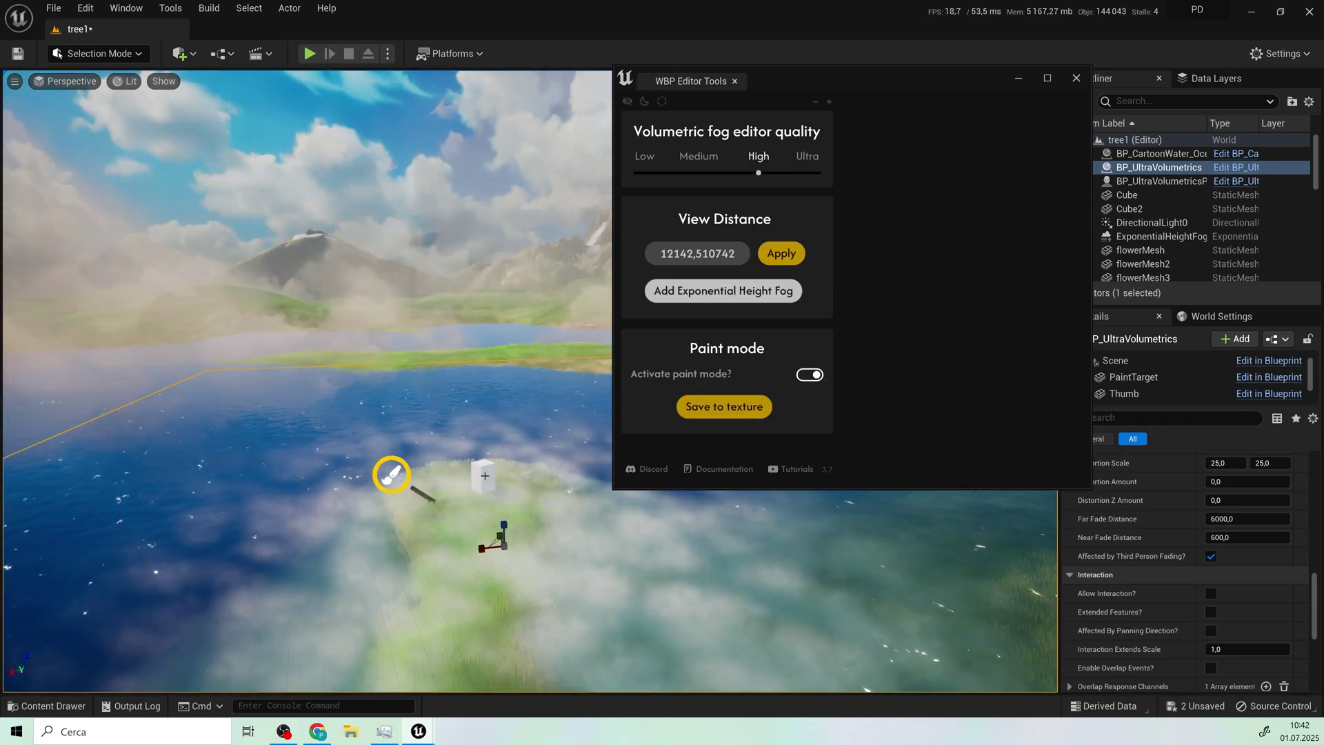
{"action": "left_click", "coordinate": [1018, 80]}
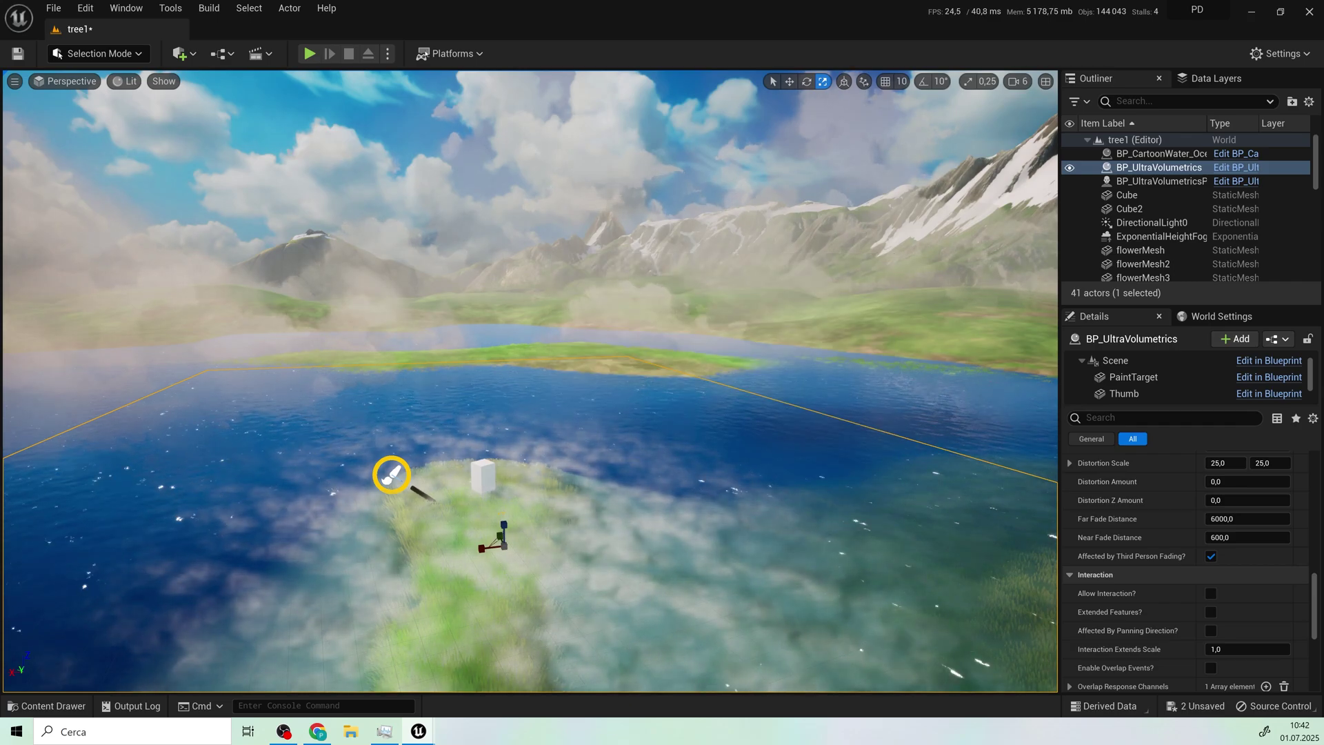
Play the level in paint mode and brush the fog around the white cube and spit, toggling between opacity and flow painting.
{"action": "left_click", "coordinate": [309, 53]}
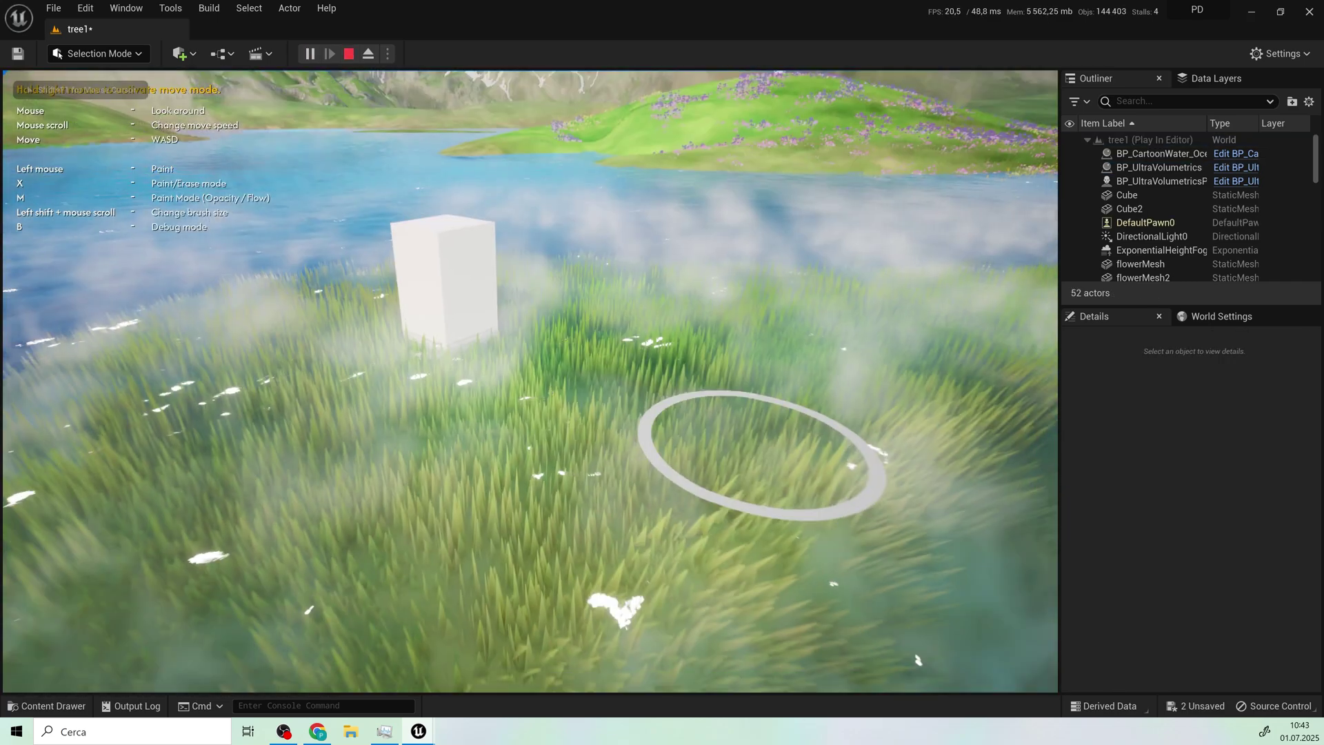
{"action": "key", "text": "s"}
{"action": "mouse_move", "coordinate": [762, 456]}
{"action": "right_mouse_down"}
{"action": "mouse_move", "coordinate": [757, 429]}
{"action": "mouse_move", "coordinate": [759, 450]}
{"action": "right_mouse_up"}
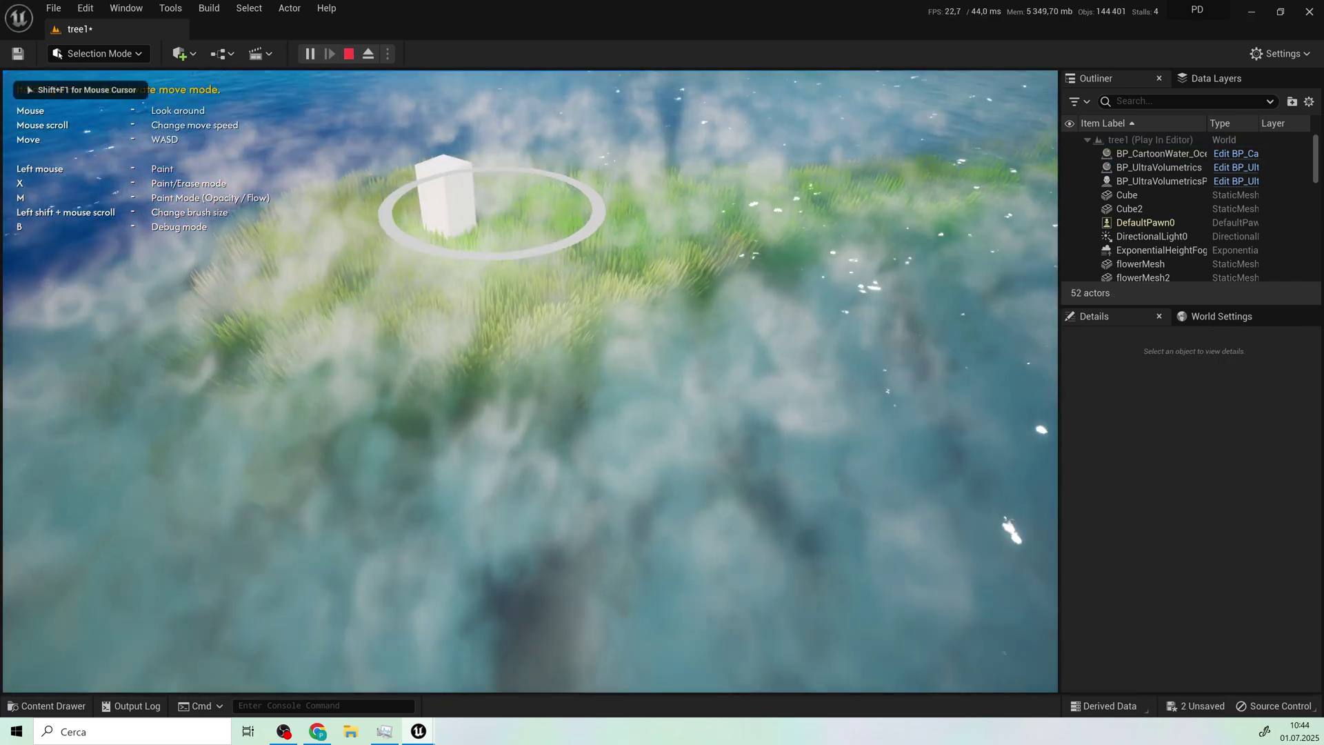
{"action": "right_click_drag", "start_coordinate": [494, 207], "coordinate": [494, 212]}
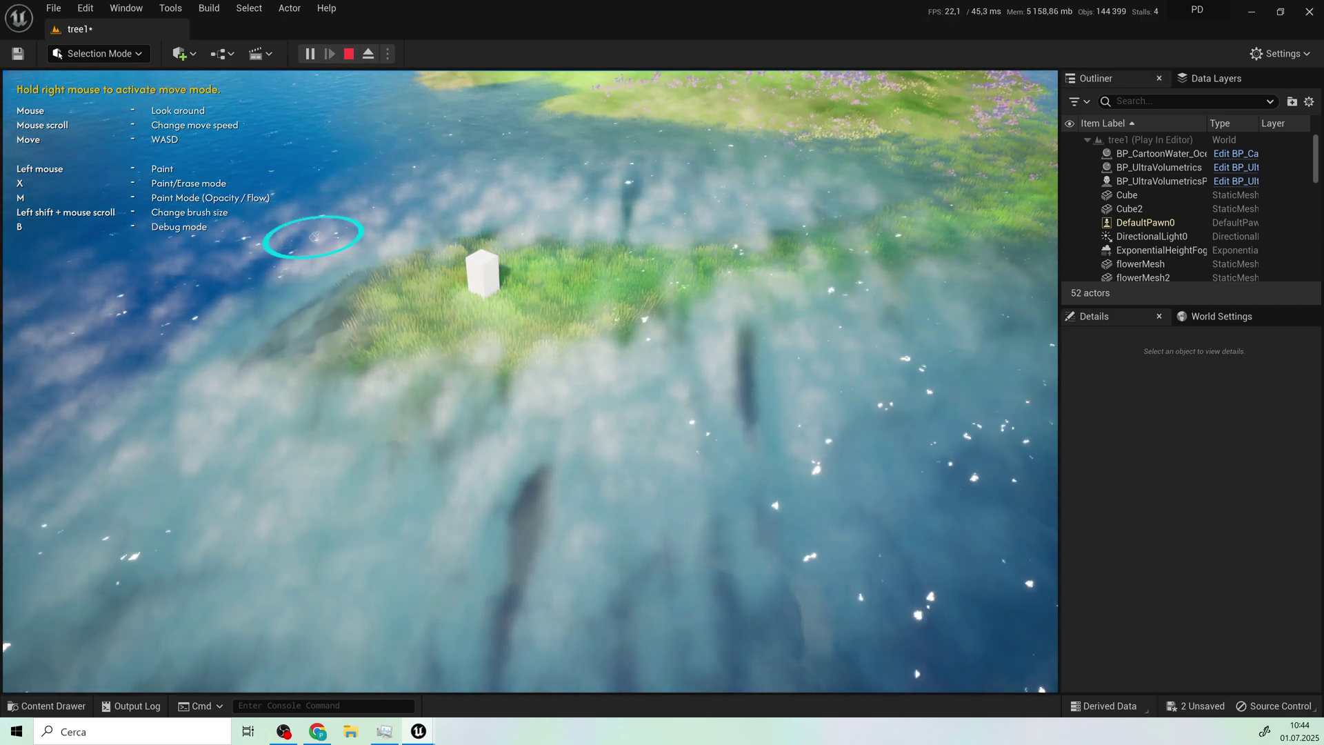
{"action": "key", "text": "m"}
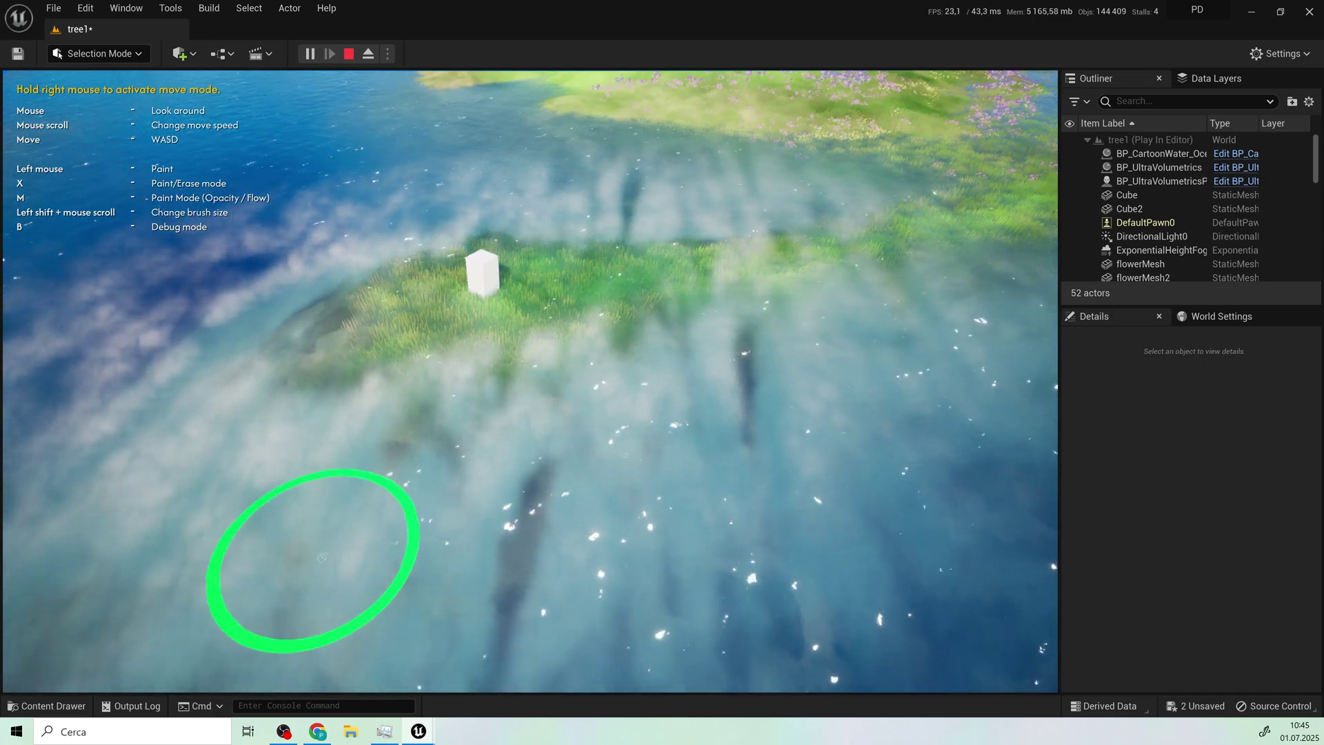
Save the painted fog mask to texture and close the editor tools widget.
{"action": "left_click", "coordinate": [464, 696]}
{"action": "left_click", "coordinate": [736, 410]}
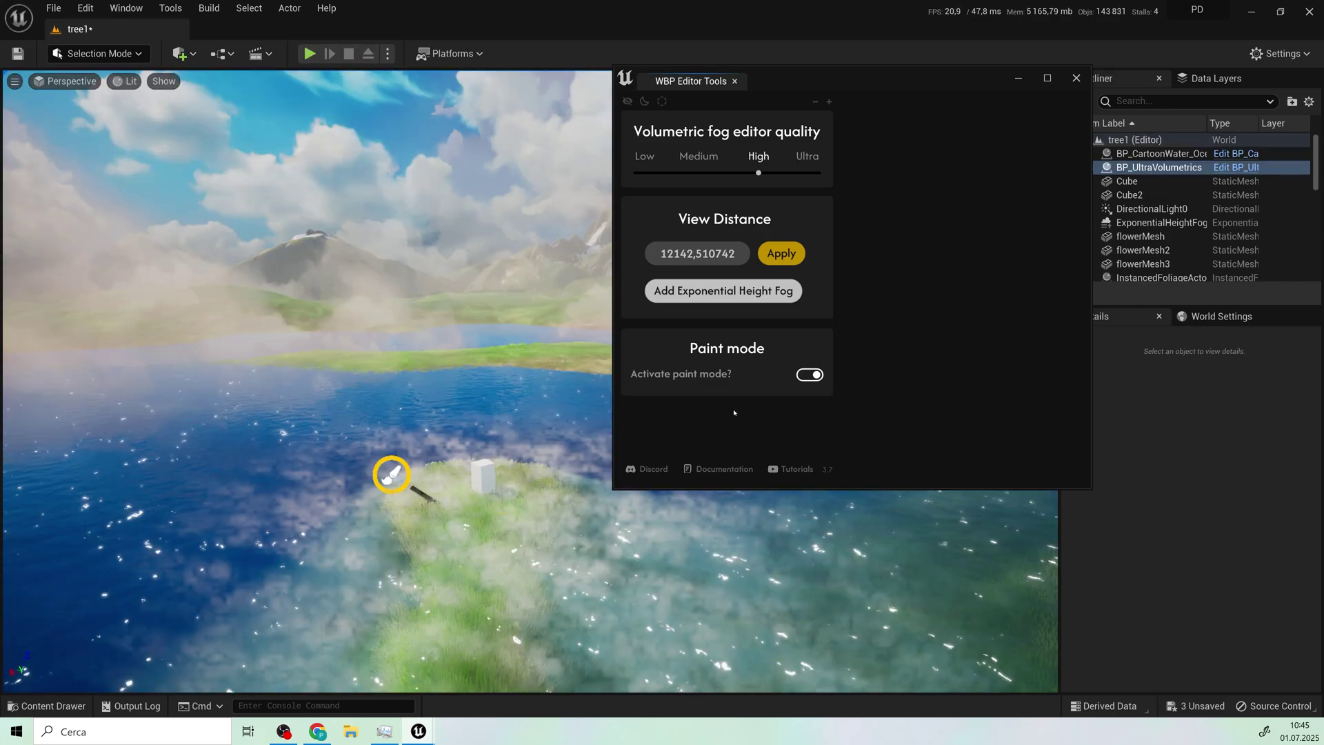
{"action": "left_click", "coordinate": [1076, 81]}
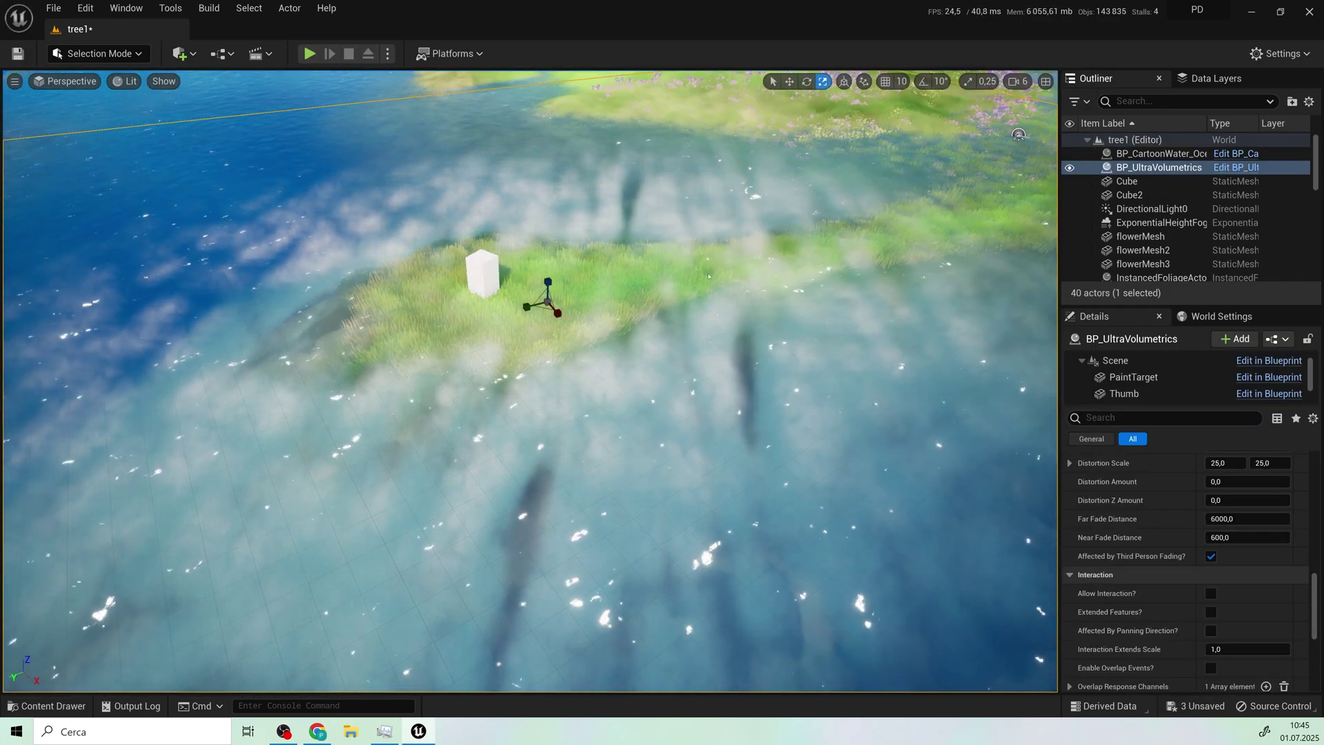
Play-test the level, walking the character from the flowery shore along the grassy spit to examine the painted fog near the white cube.
{"action": "right_click_drag", "start_coordinate": [690, 359], "coordinate": [745, 352]}
{"action": "key", "text": "w"}
{"action": "right_click_drag", "start_coordinate": [593, 358], "coordinate": [562, 311]}
{"action": "key", "text": "alt+p"}
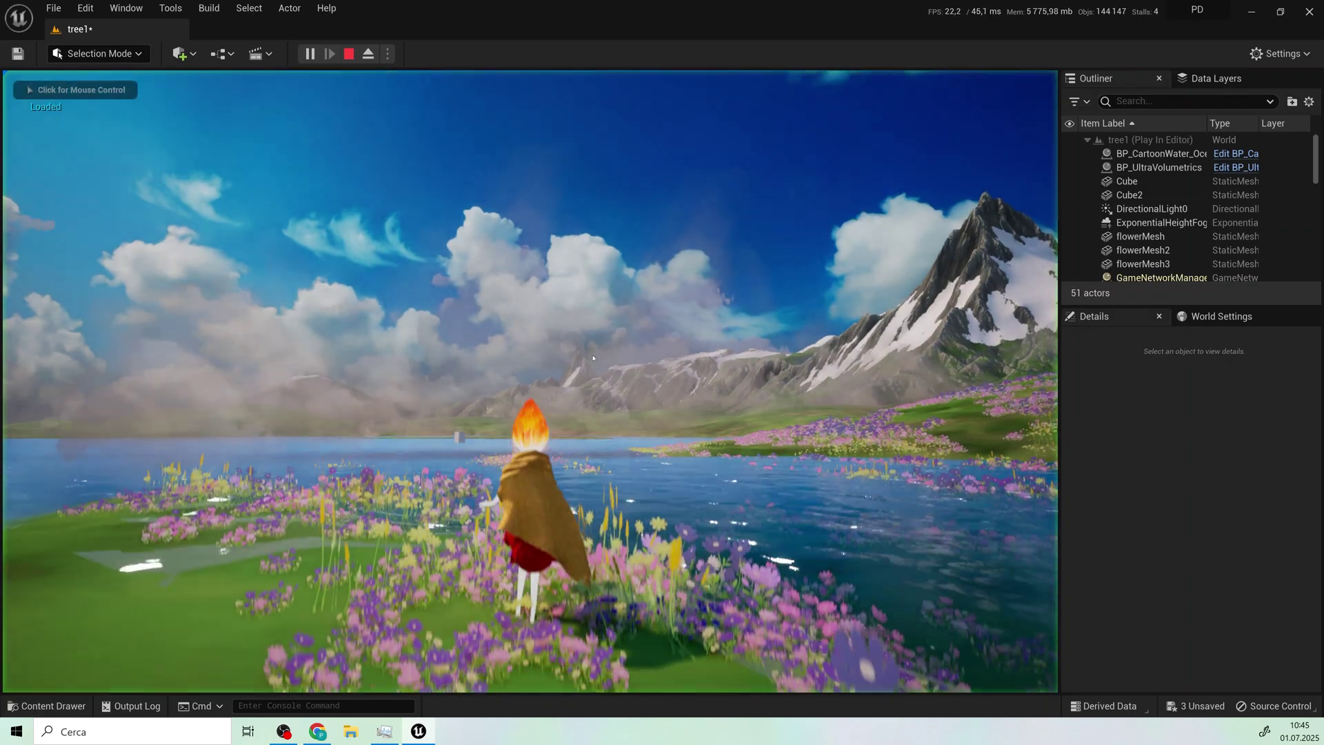
{"action": "left_click", "coordinate": [593, 357]}
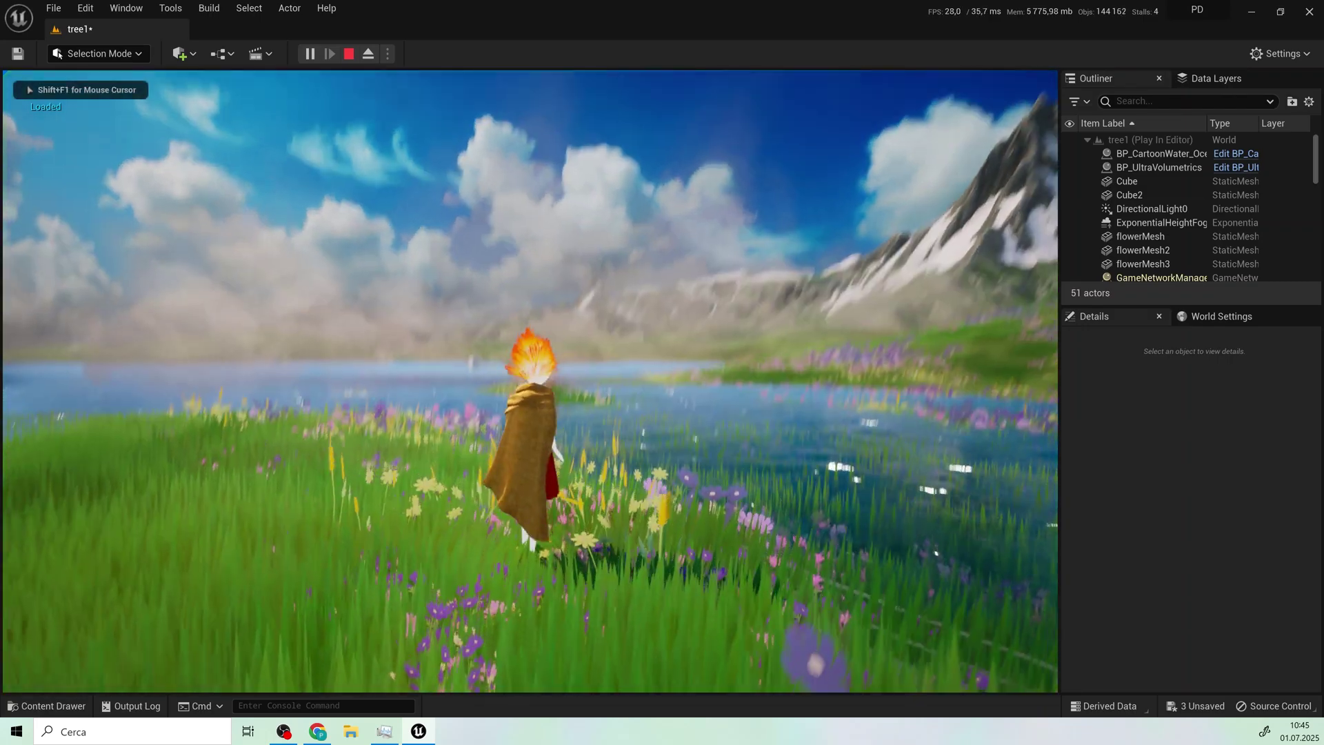
{"action": "key", "text": "w"}
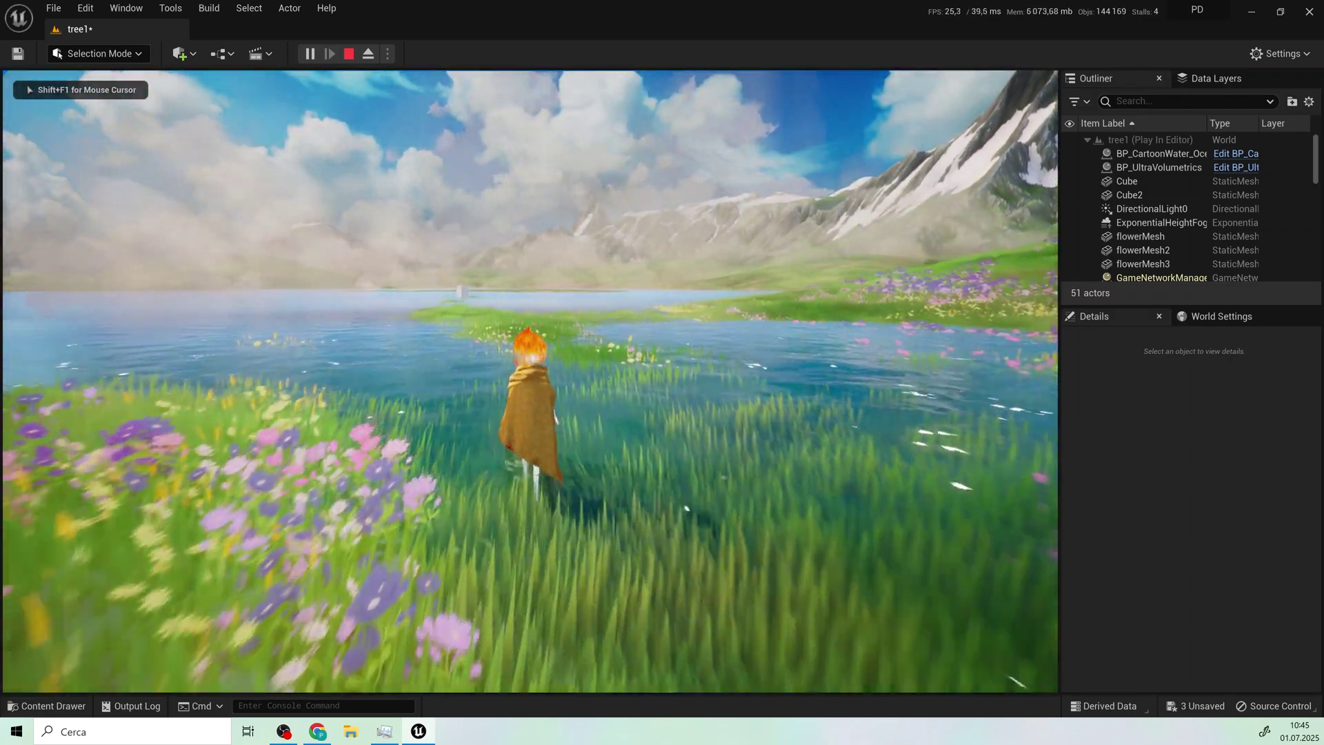
{"action": "key", "text": "w"}
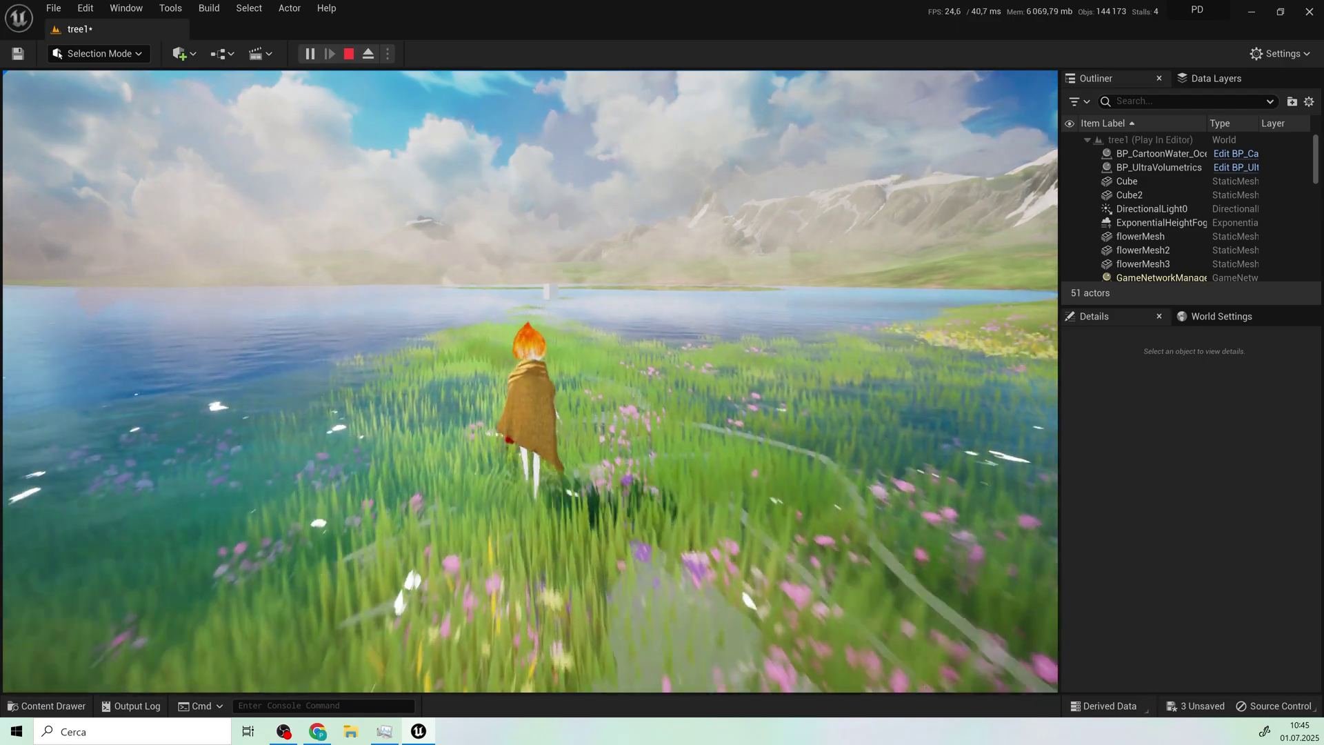
{"action": "key", "text": "w"}
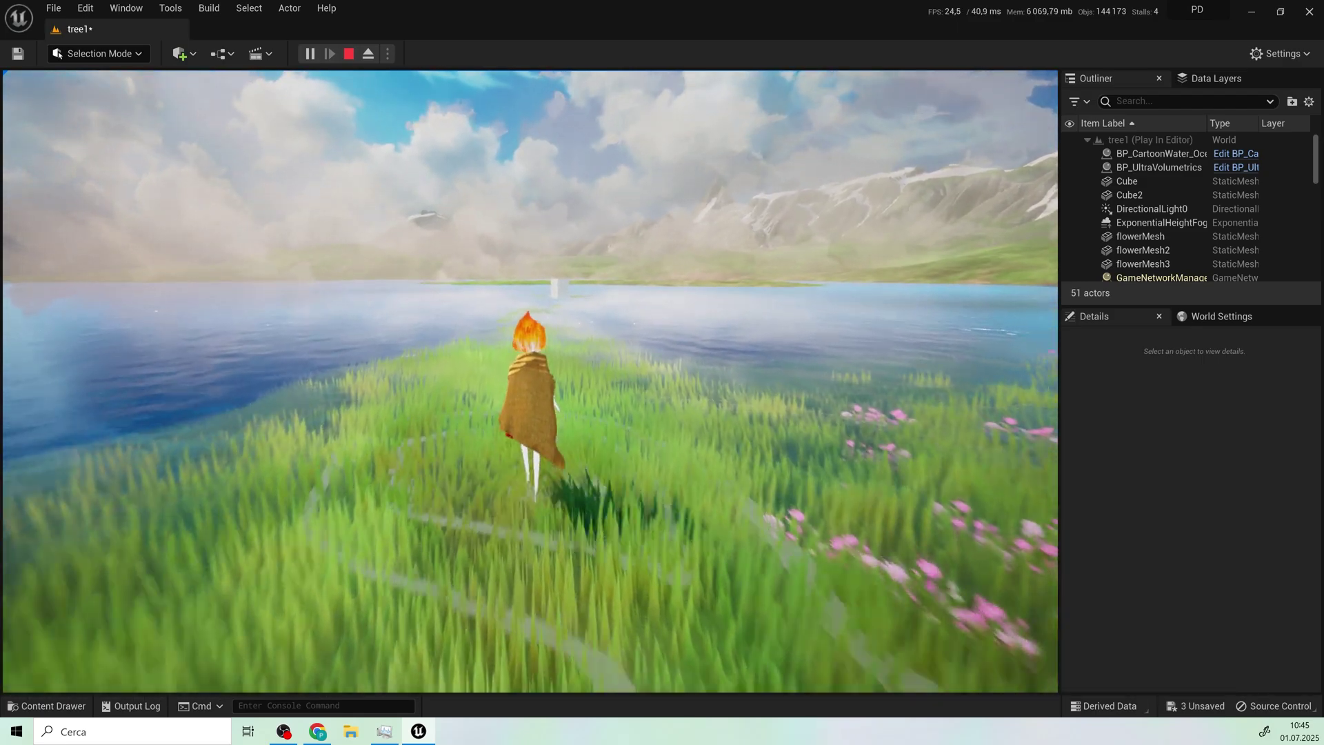
{"action": "key", "text": "w"}
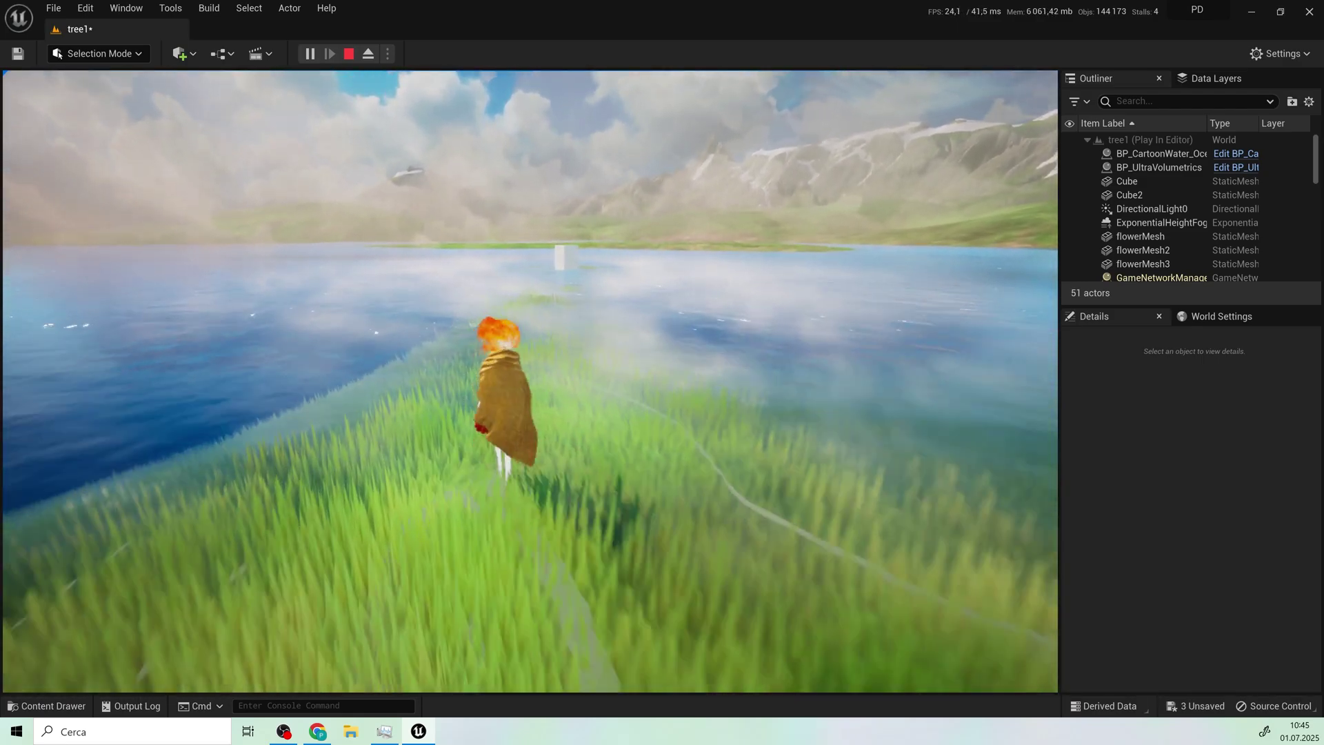
{"action": "key", "text": "w"}
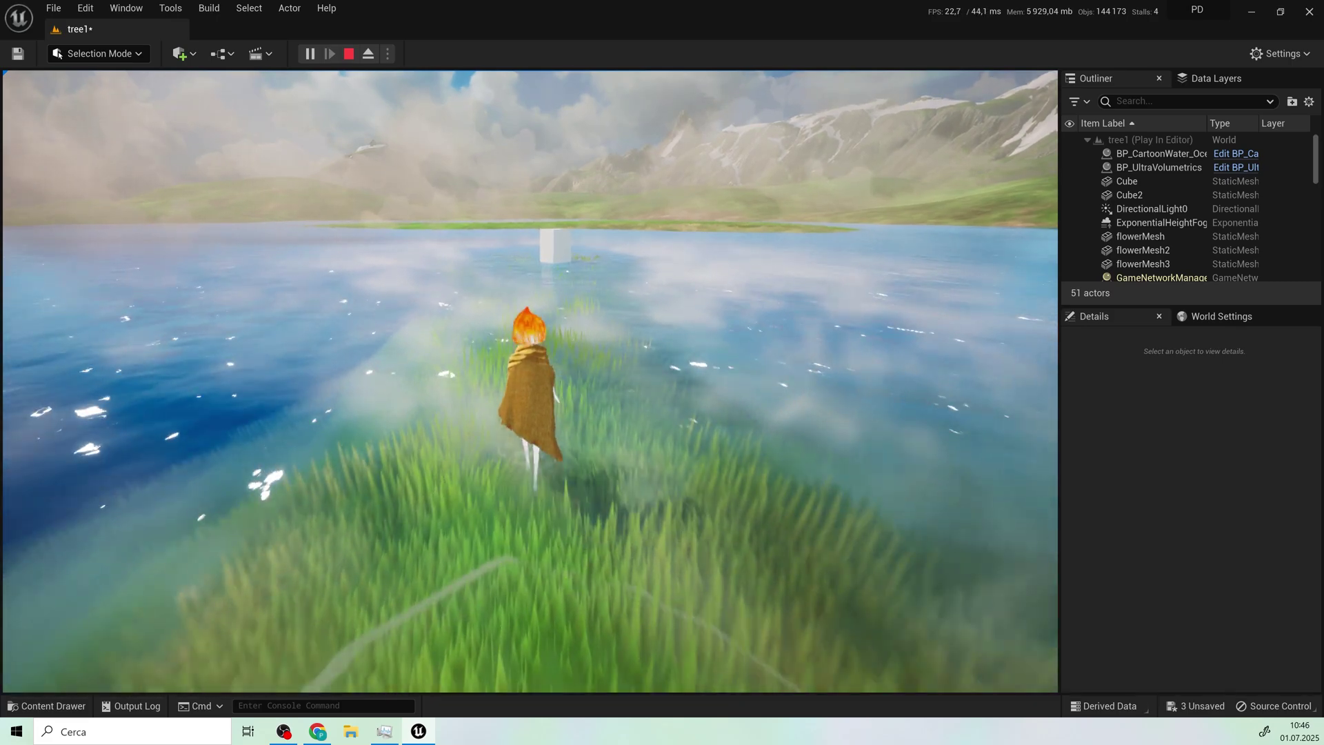
{"action": "key", "text": "w"}
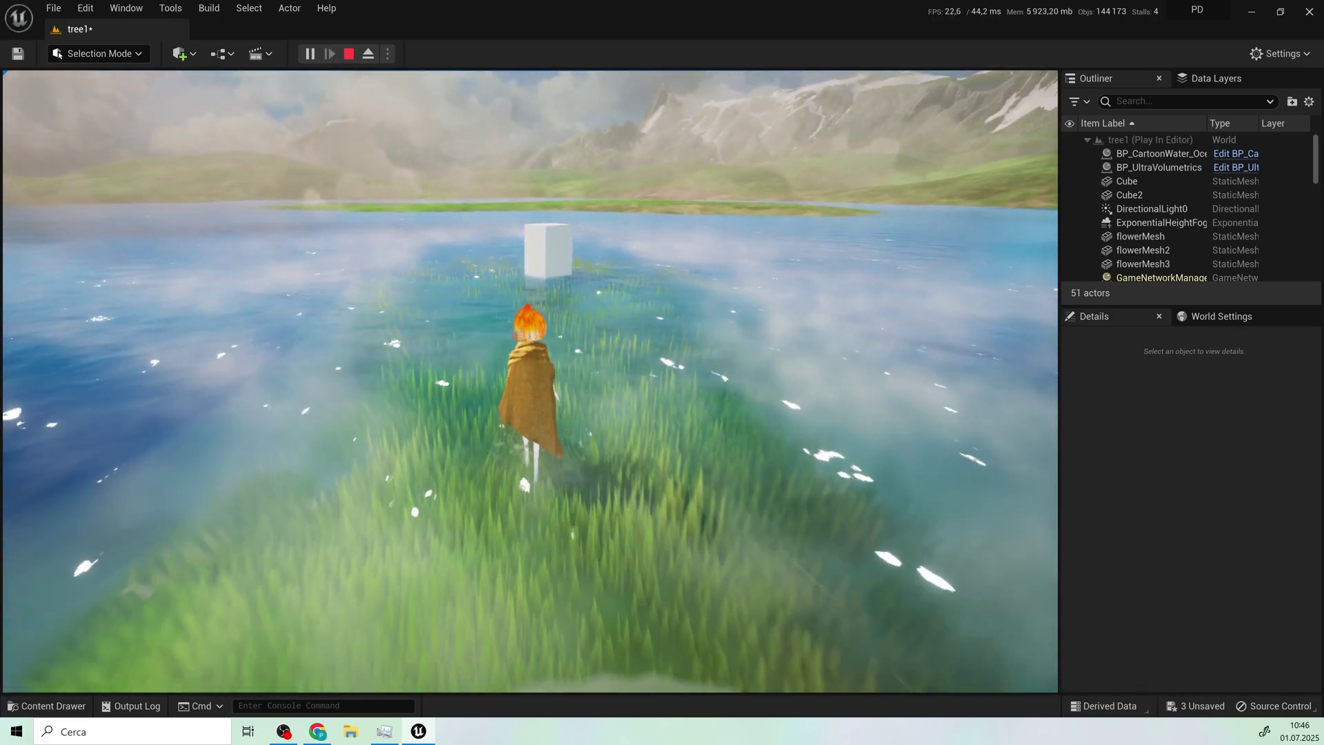